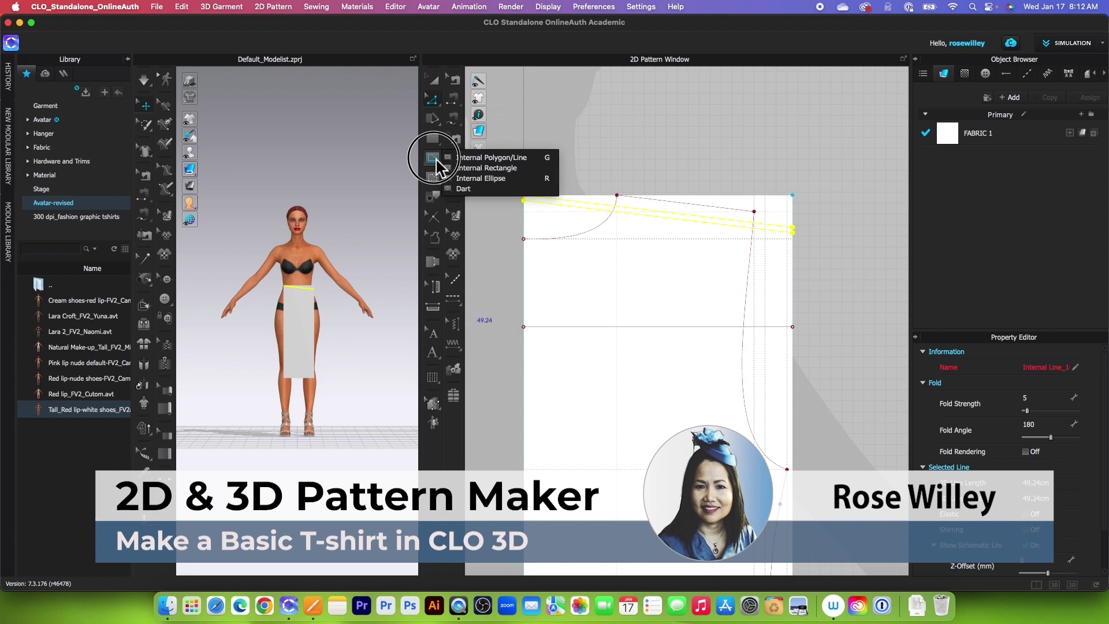
Step: Bend the diagonal internal line on the finished T-shirt pattern into a curve
{"action": "left_click", "coordinate": [496, 154]}
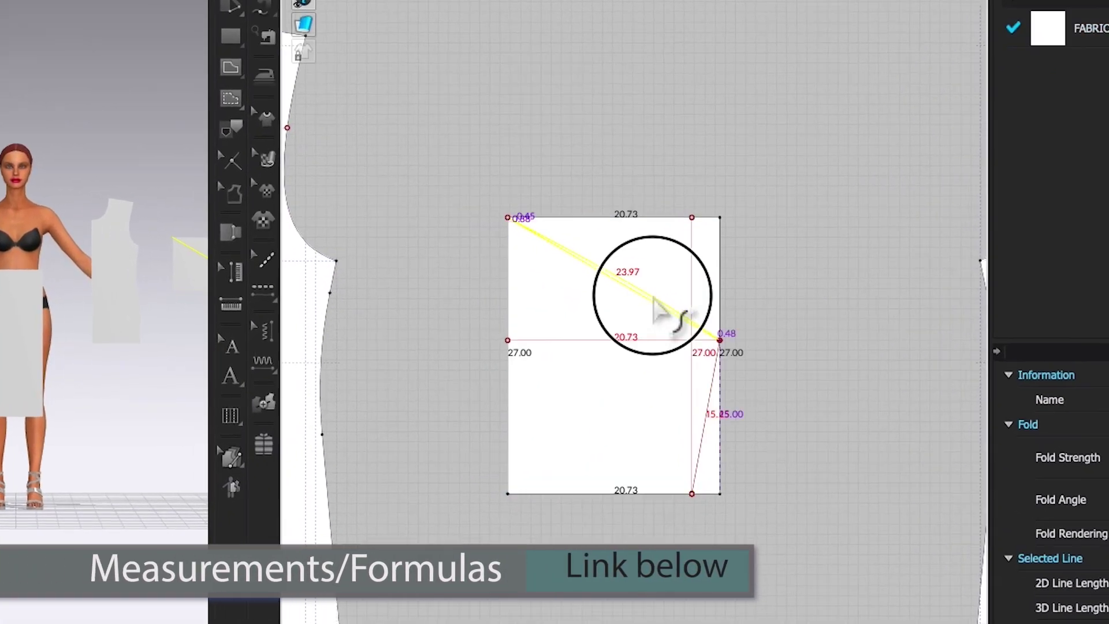
{"action": "left_click_drag", "start_coordinate": [701, 302], "coordinate": [715, 298]}
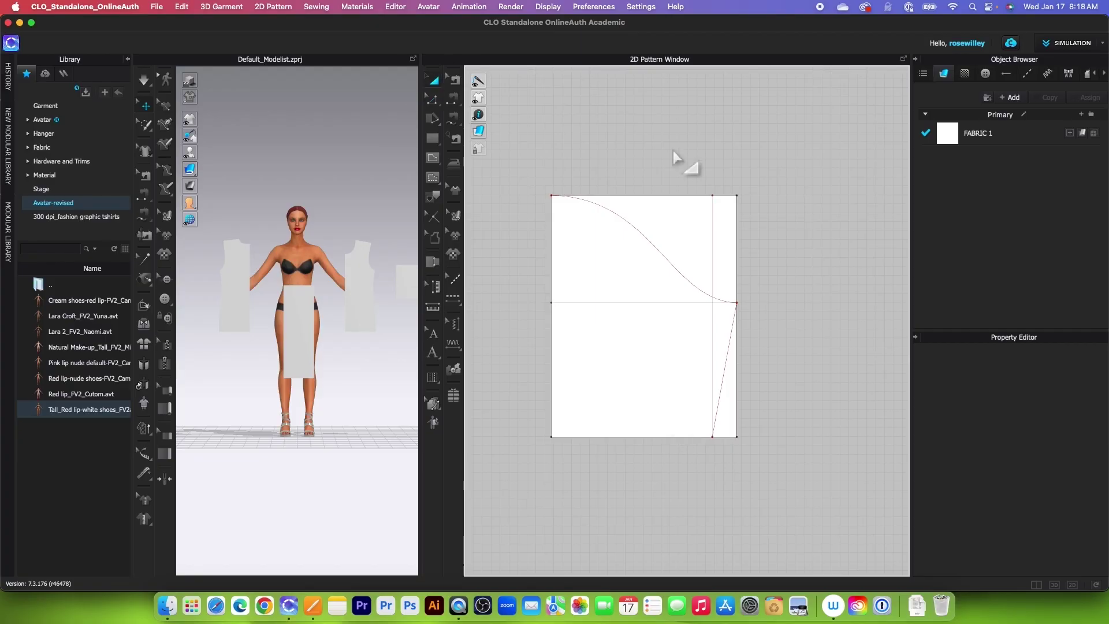
{"action": "right_click", "coordinate": [686, 282]}
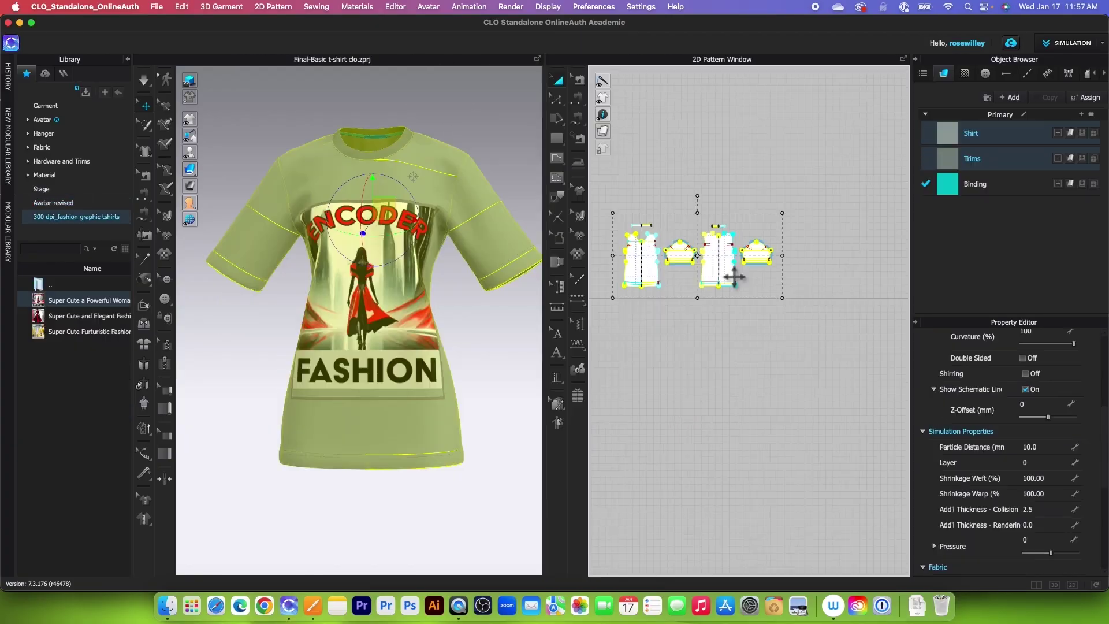
{"action": "right_click", "coordinate": [727, 276]}
Step: Strengthen and solidify the T-shirt pieces, orbit to the neckline, and lower the graphic
{"action": "left_click", "coordinate": [774, 360]}
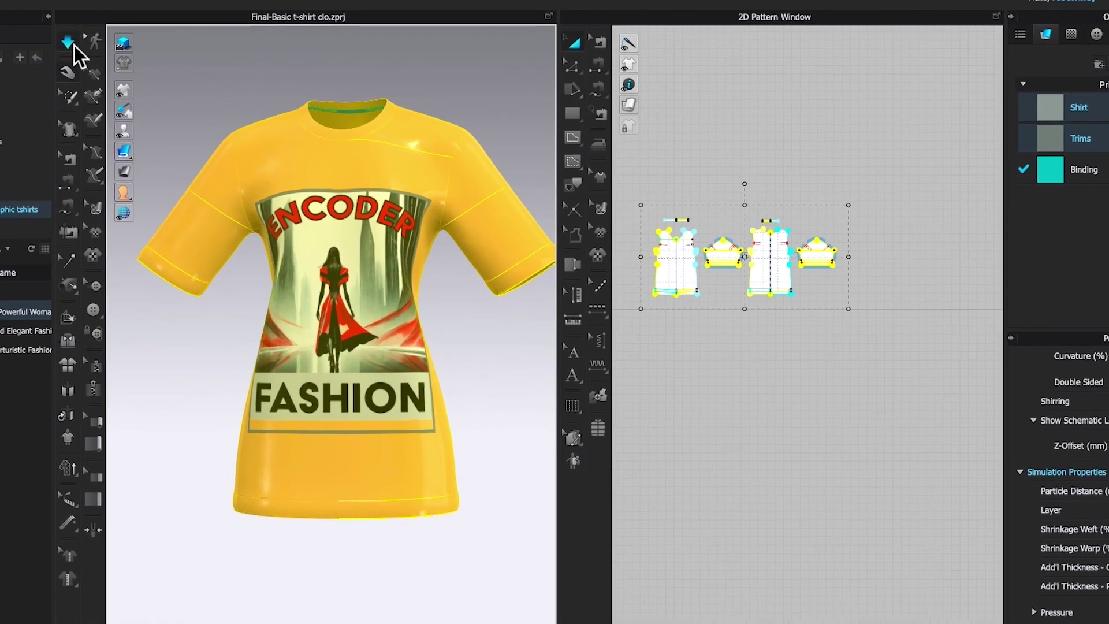
{"action": "right_click", "coordinate": [782, 361]}
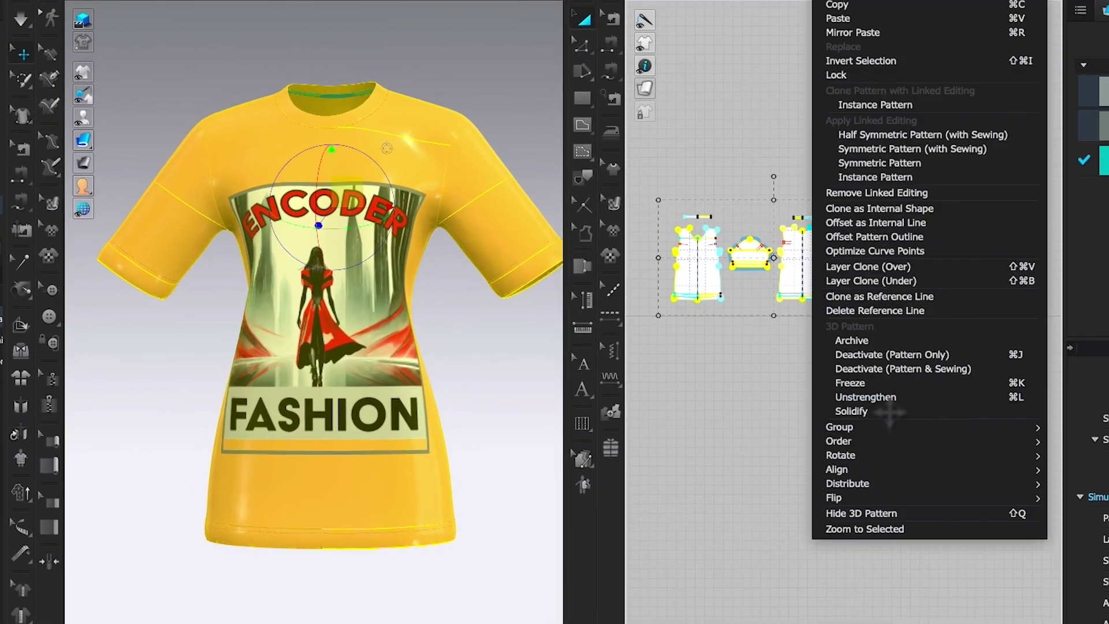
{"action": "left_click", "coordinate": [889, 411]}
{"action": "right_click_drag", "start_coordinate": [333, 581], "coordinate": [575, 487]}
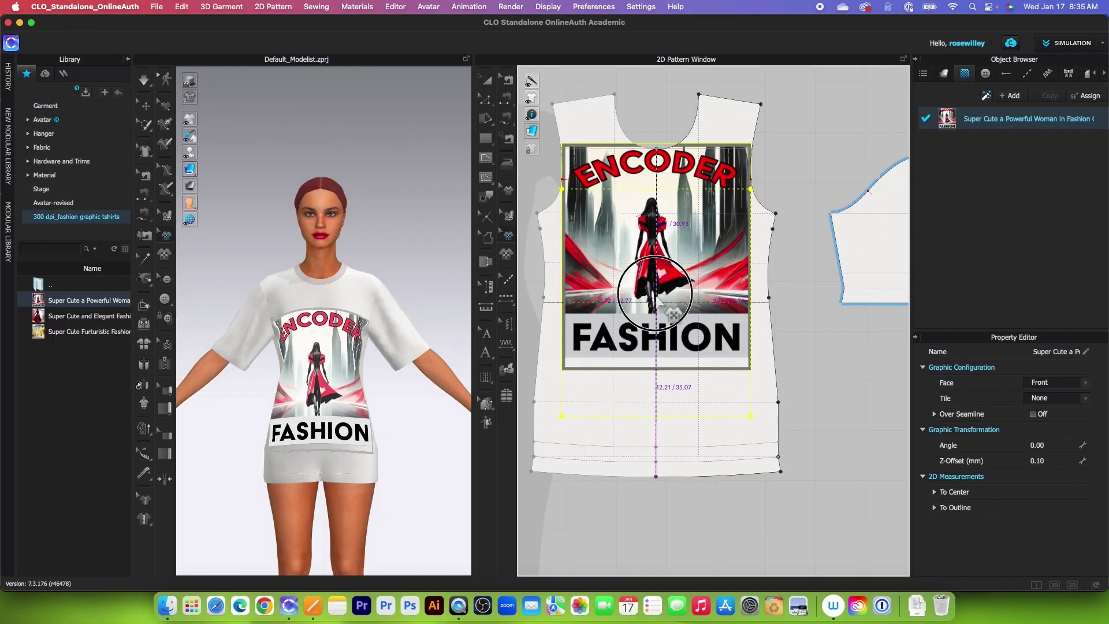
{"action": "left_click_drag", "start_coordinate": [673, 267], "coordinate": [673, 312]}
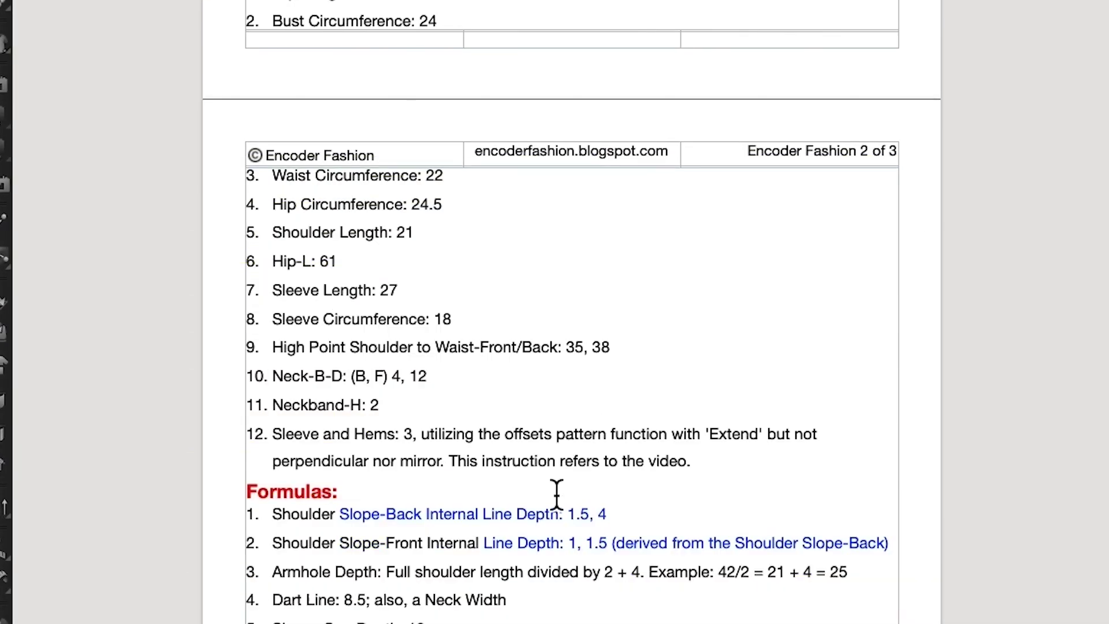
Step: Scroll through the Pages measurement list, items 3–12, and the Formulas section
{"action": "scroll", "coordinate": [558, 495], "scroll_direction": "down", "scroll_amount": 1}
{"action": "scroll", "coordinate": [558, 495], "scroll_direction": "up", "scroll_amount": 5}
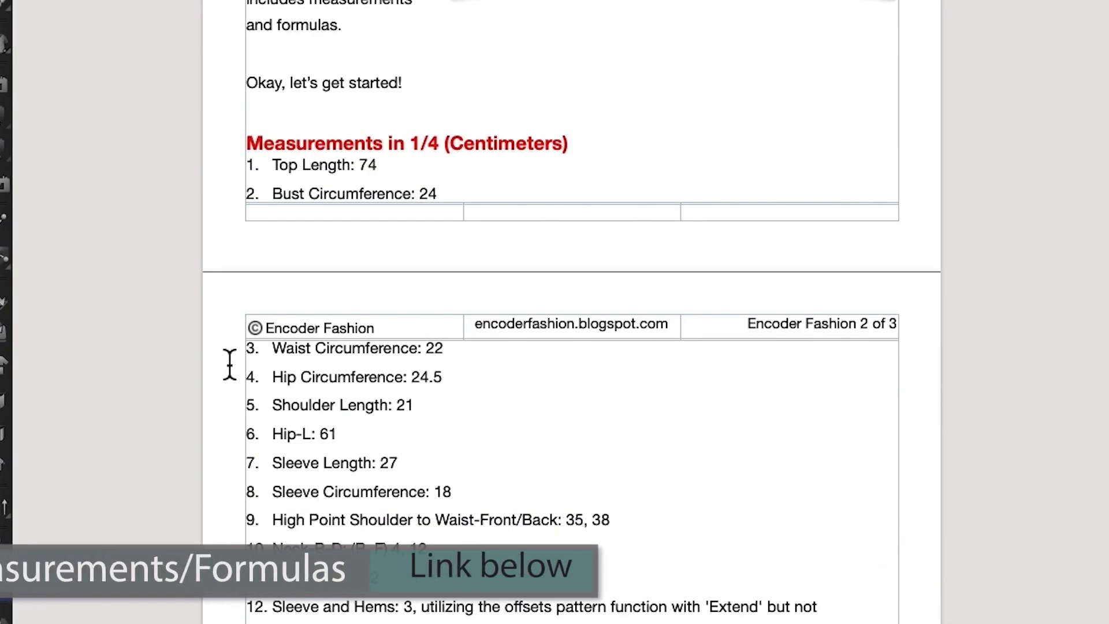
{"action": "scroll", "coordinate": [484, 522], "scroll_direction": "down", "scroll_amount": 3}
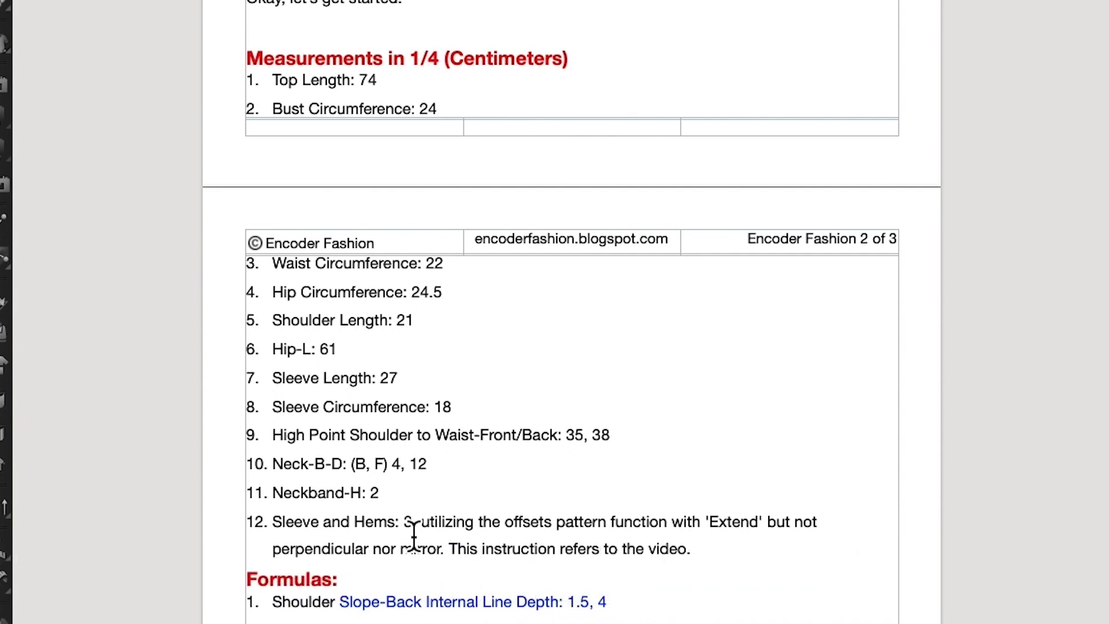
{"action": "scroll", "coordinate": [414, 537], "scroll_direction": "down", "scroll_amount": 3}
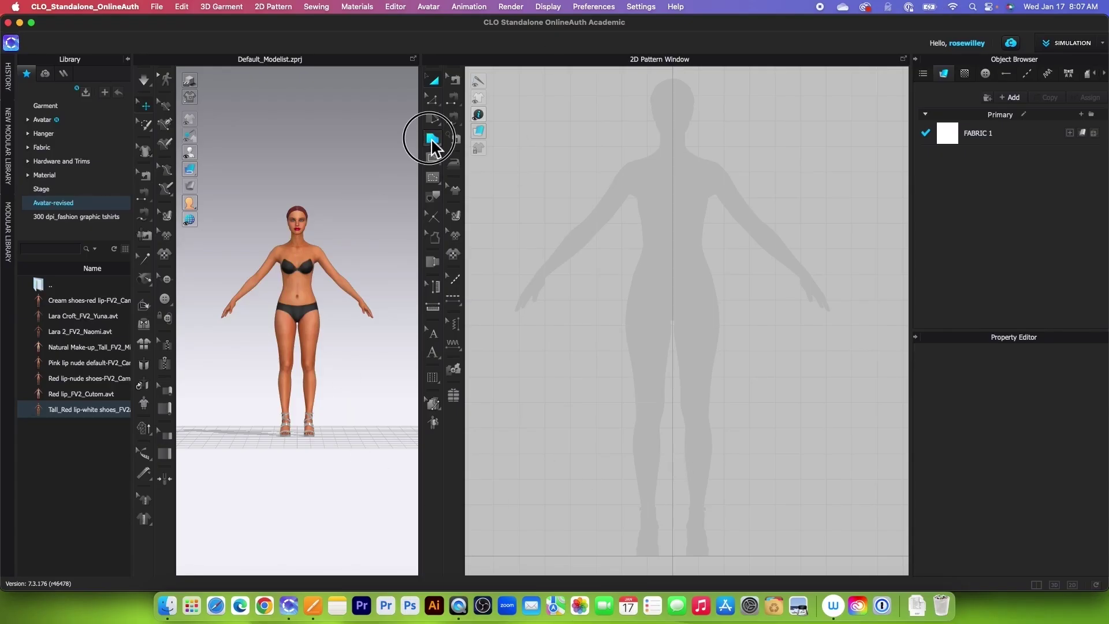
Step: Create a 24.5 × 74 cm rectangle pattern and move it over the avatar's torso
{"action": "left_click_drag", "start_coordinate": [431, 137], "coordinate": [495, 155]}
{"action": "left_click", "coordinate": [676, 341]}
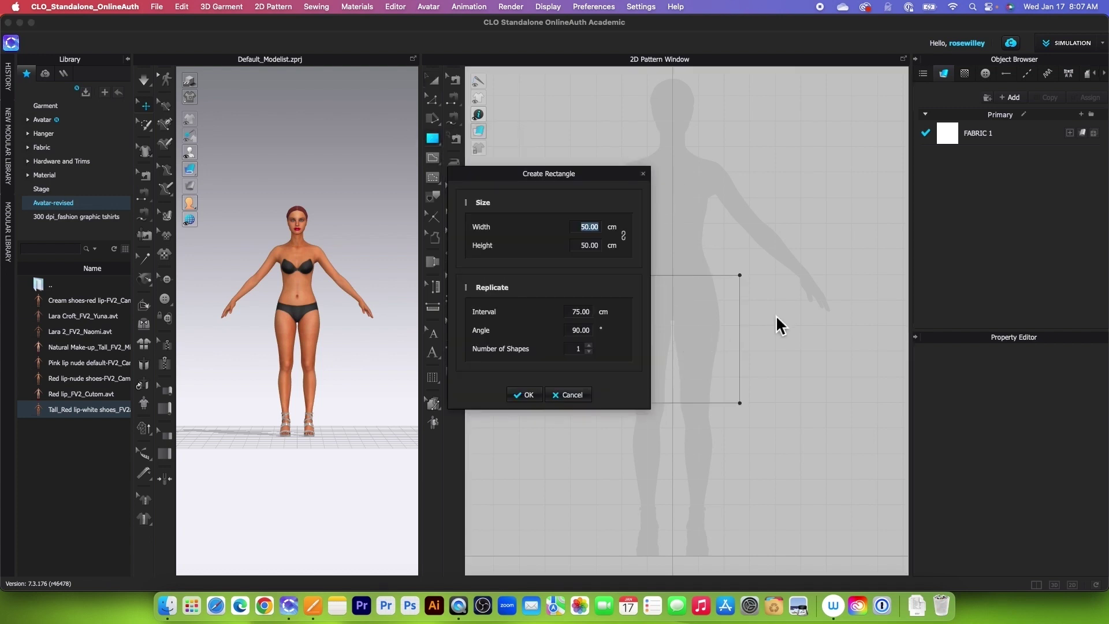
{"action": "left_click_drag", "start_coordinate": [617, 187], "coordinate": [533, 207]}
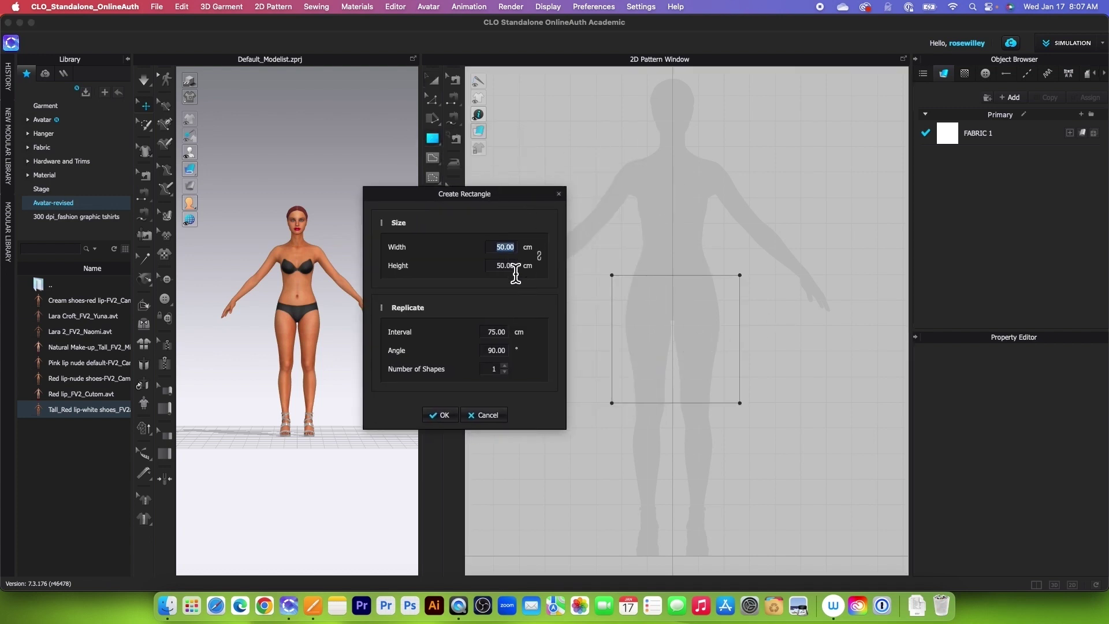
{"action": "type", "text": "24.5"}
{"action": "key", "text": "Tab"}
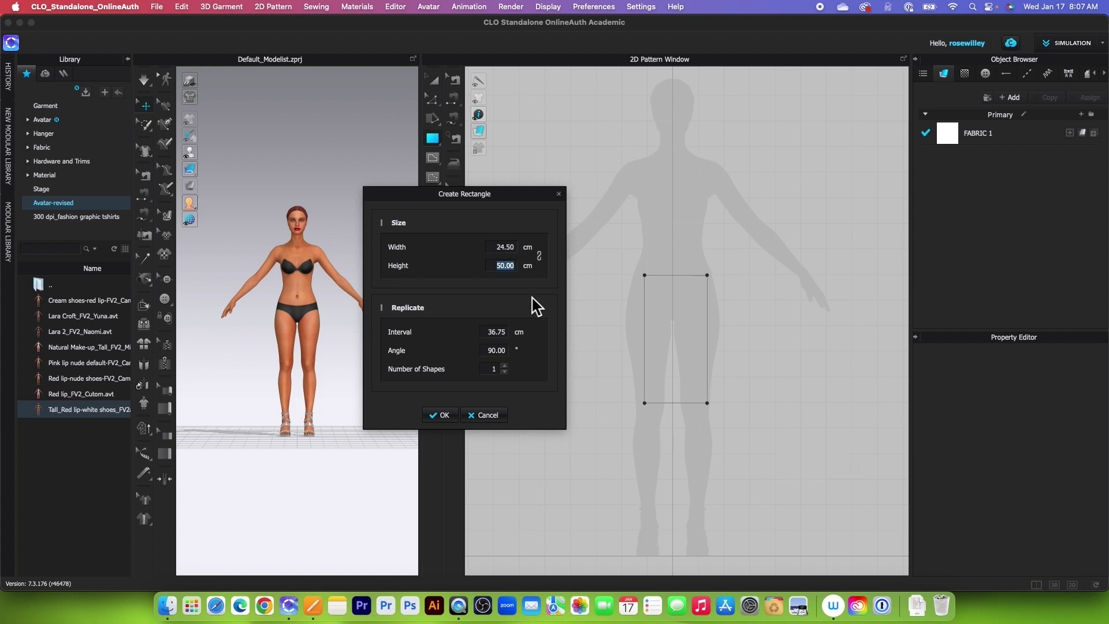
{"action": "type", "text": "74"}
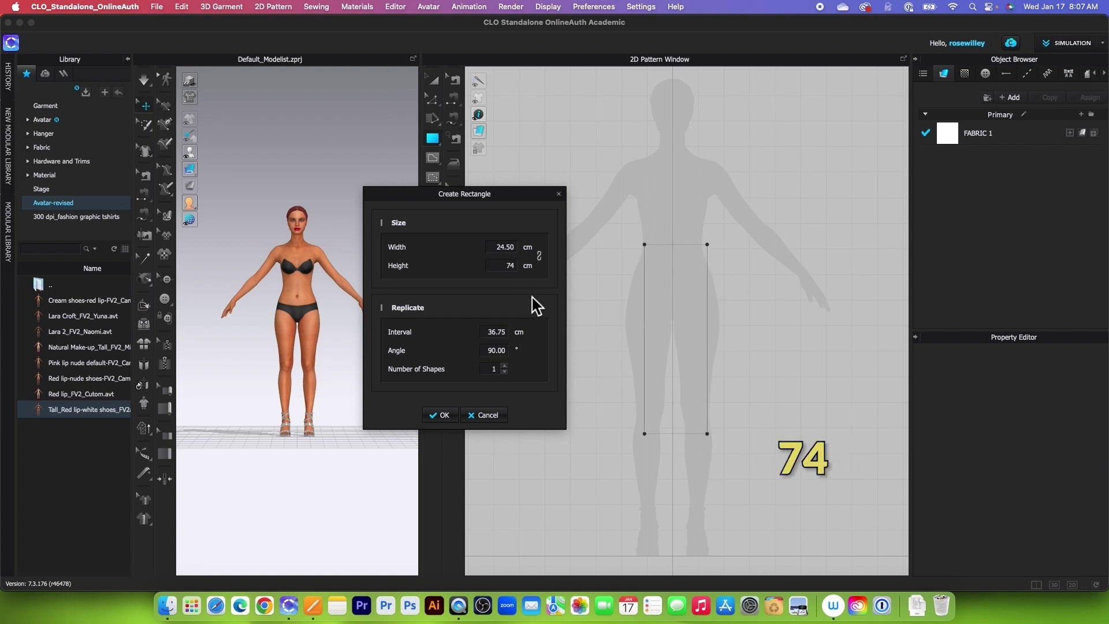
{"action": "left_click", "coordinate": [442, 416]}
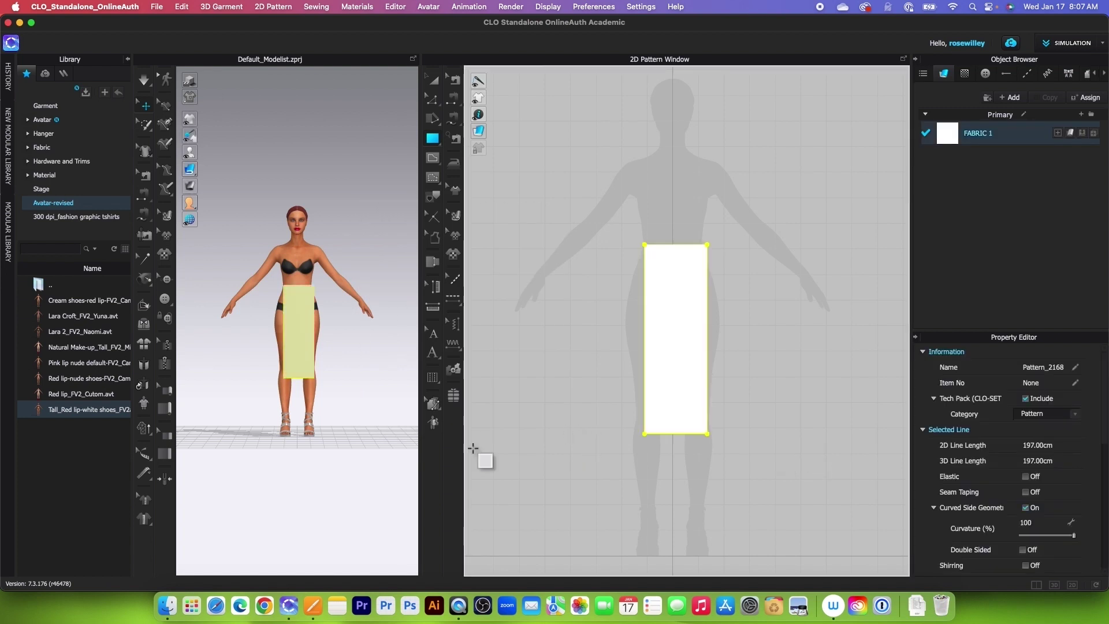
{"action": "left_click_drag", "start_coordinate": [703, 362], "coordinate": [732, 268]}
{"action": "scroll", "coordinate": [734, 126], "scroll_direction": "up", "scroll_amount": 3}
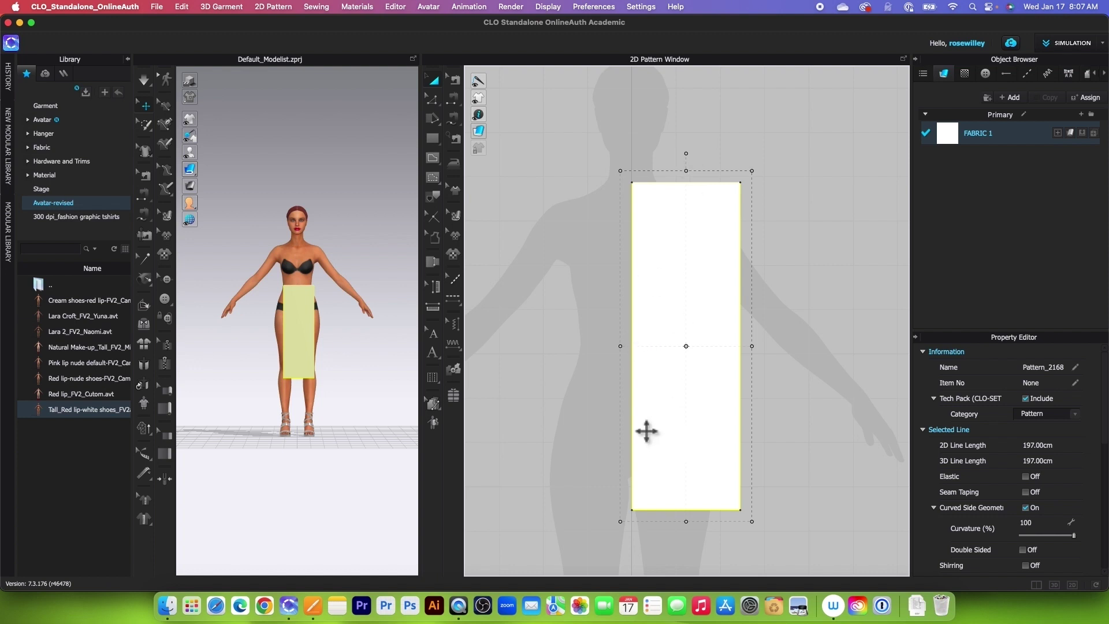
Step: Set up five individually spaced offsets of the top edge, all measured from the top edge
{"action": "left_click", "coordinate": [433, 101]}
{"action": "left_click", "coordinate": [694, 186]}
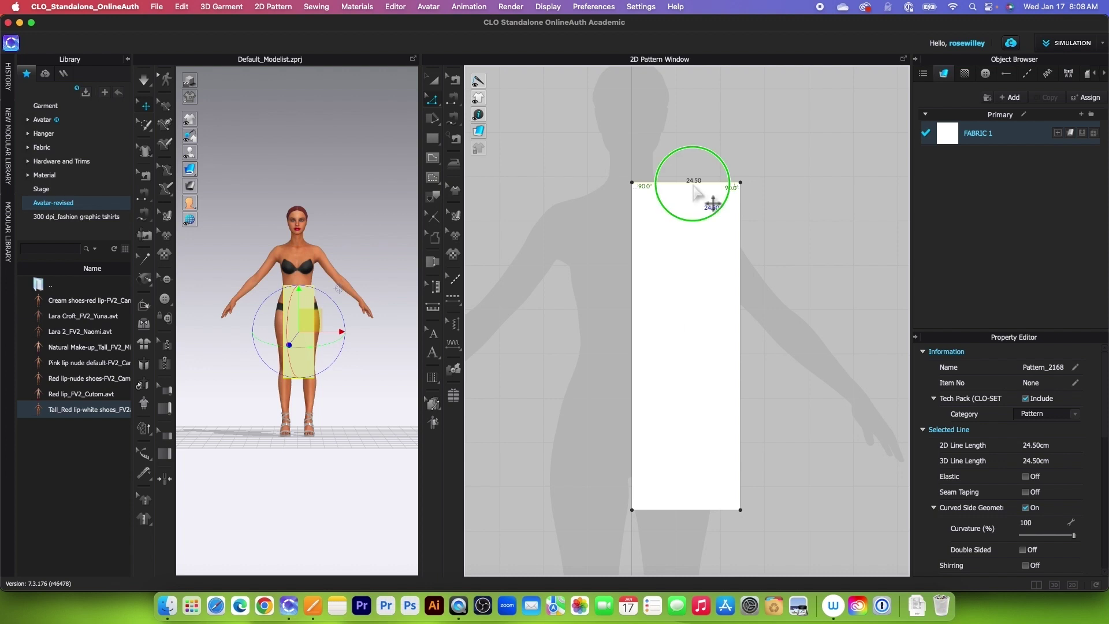
{"action": "right_click", "coordinate": [693, 186]}
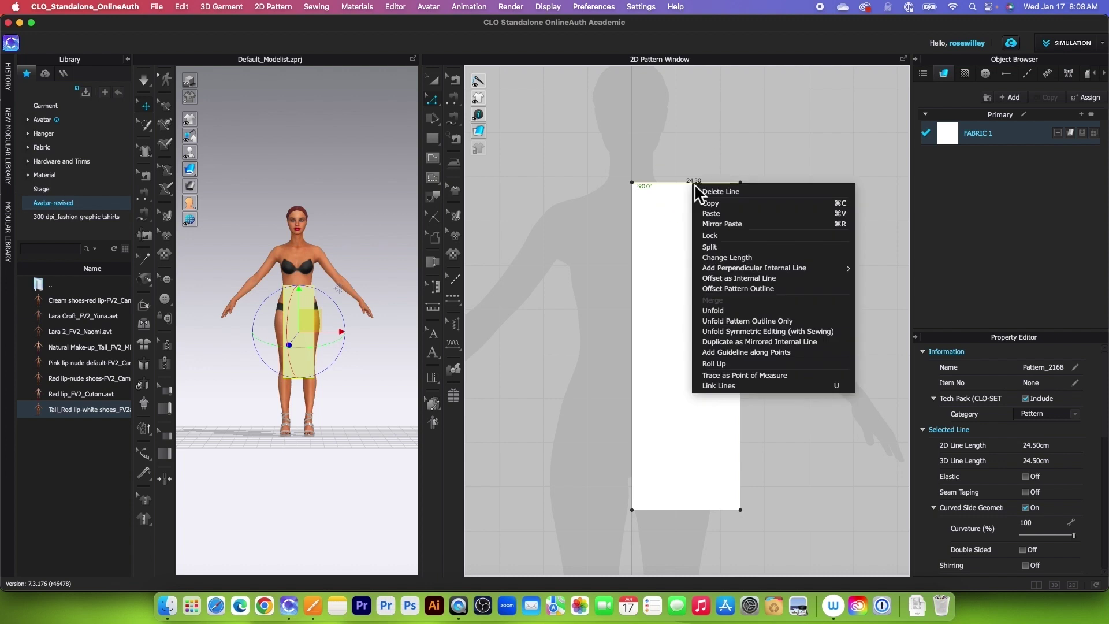
{"action": "left_click", "coordinate": [764, 280]}
{"action": "left_click", "coordinate": [528, 232]}
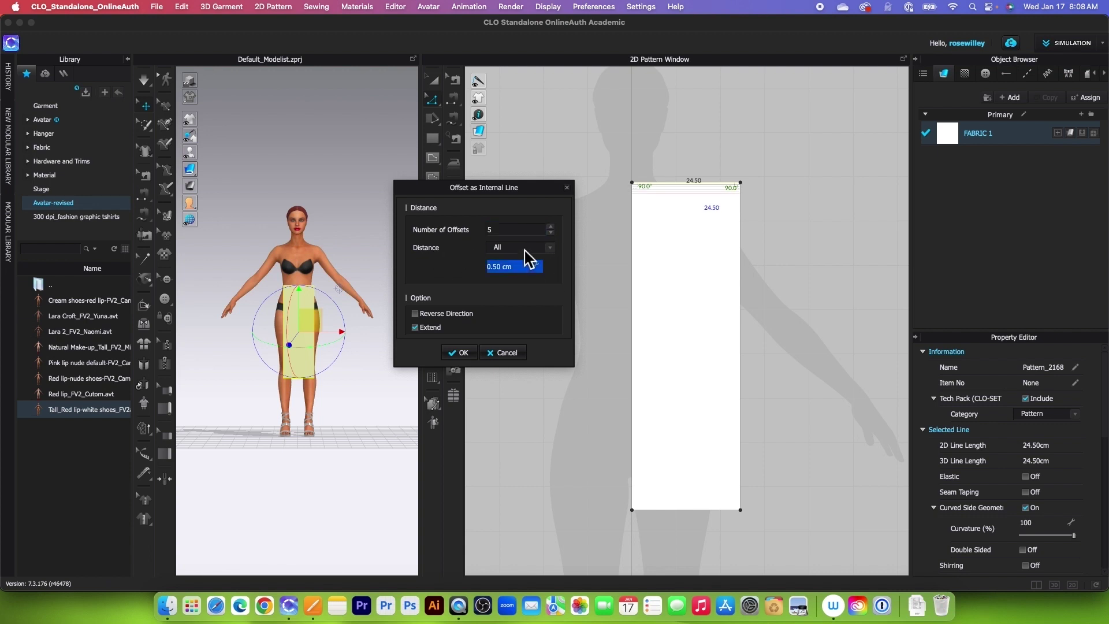
{"action": "left_click", "coordinate": [550, 247]}
{"action": "left_click", "coordinate": [524, 265]}
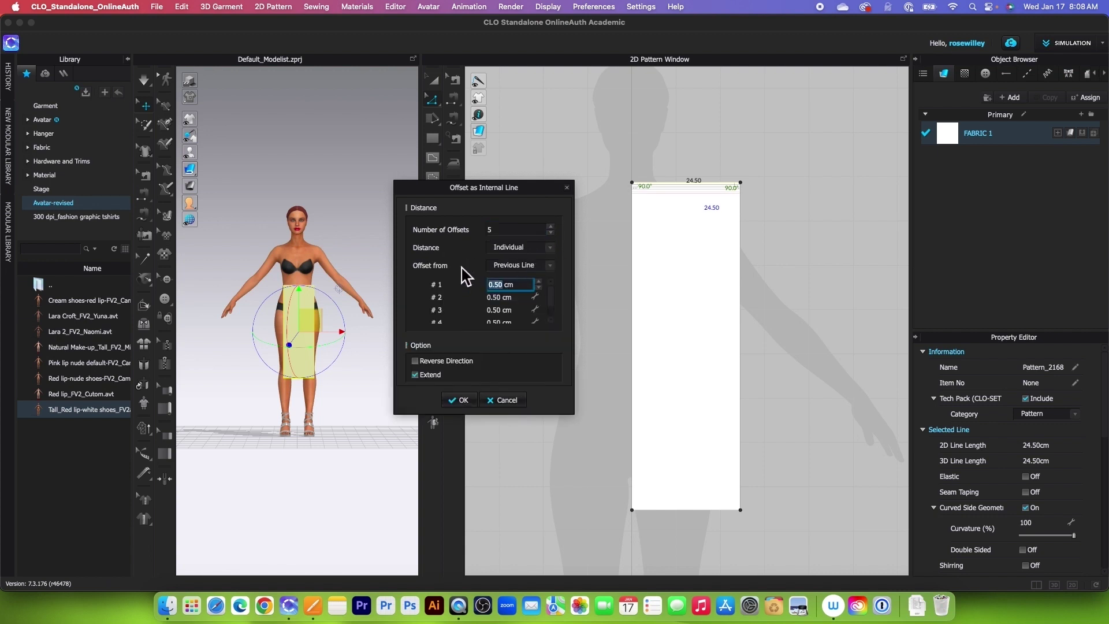
{"action": "left_click", "coordinate": [551, 266]}
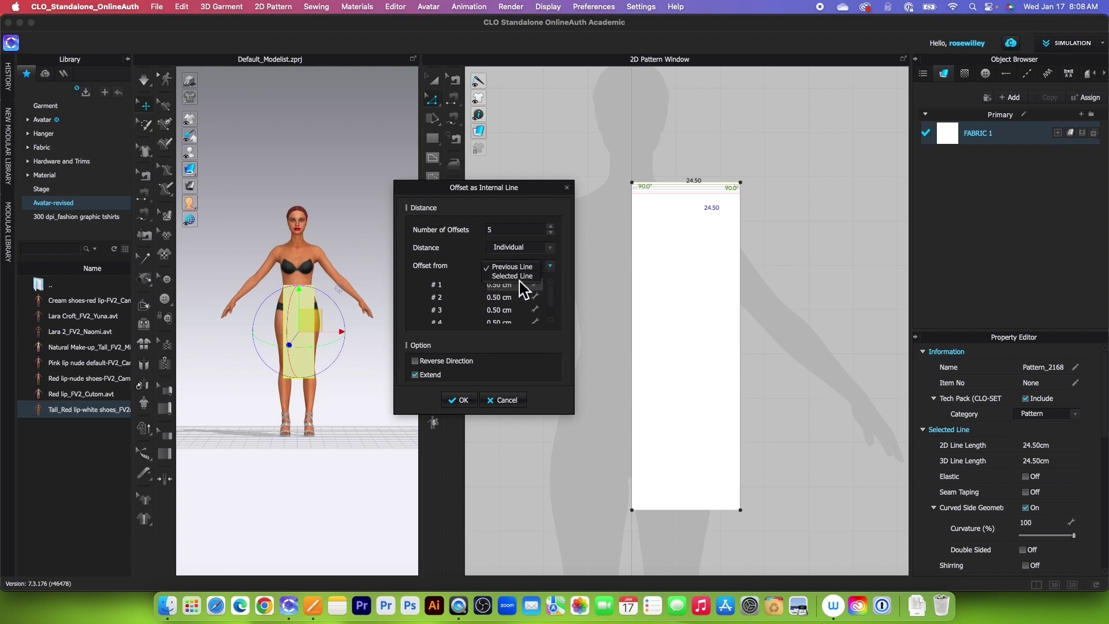
{"action": "left_click", "coordinate": [513, 276]}
{"action": "left_click", "coordinate": [579, 453]}
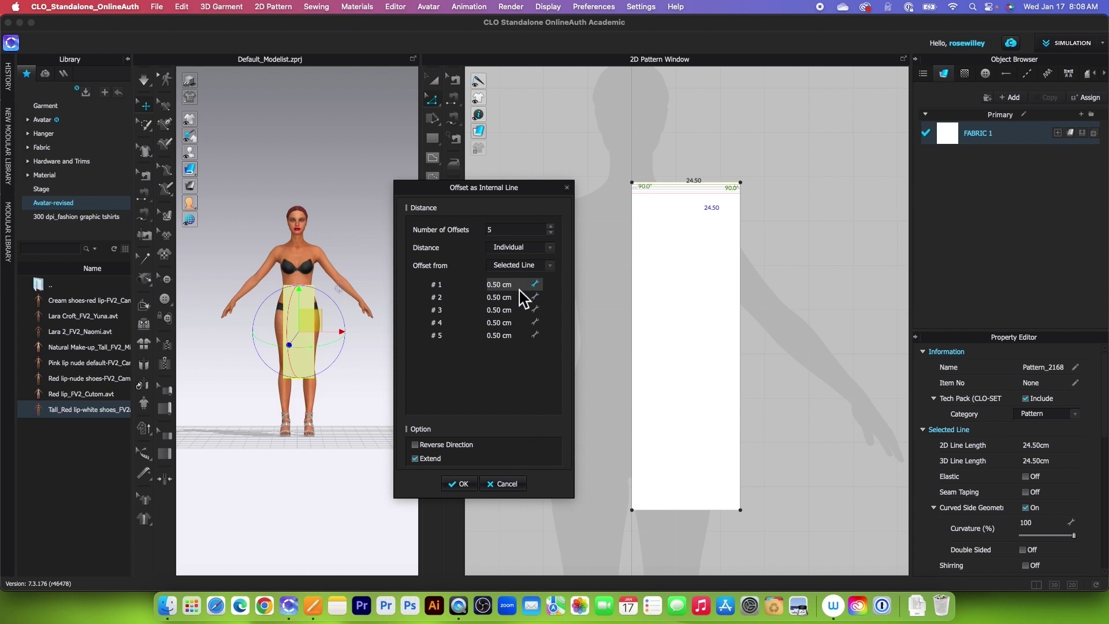
Step: Create offset lines at 1.5, 4, 25, 35 and 63 cm from the top edge
{"action": "double_click", "coordinate": [527, 286]}
{"action": "key", "text": "Tab"}
{"action": "type", "text": "2"}
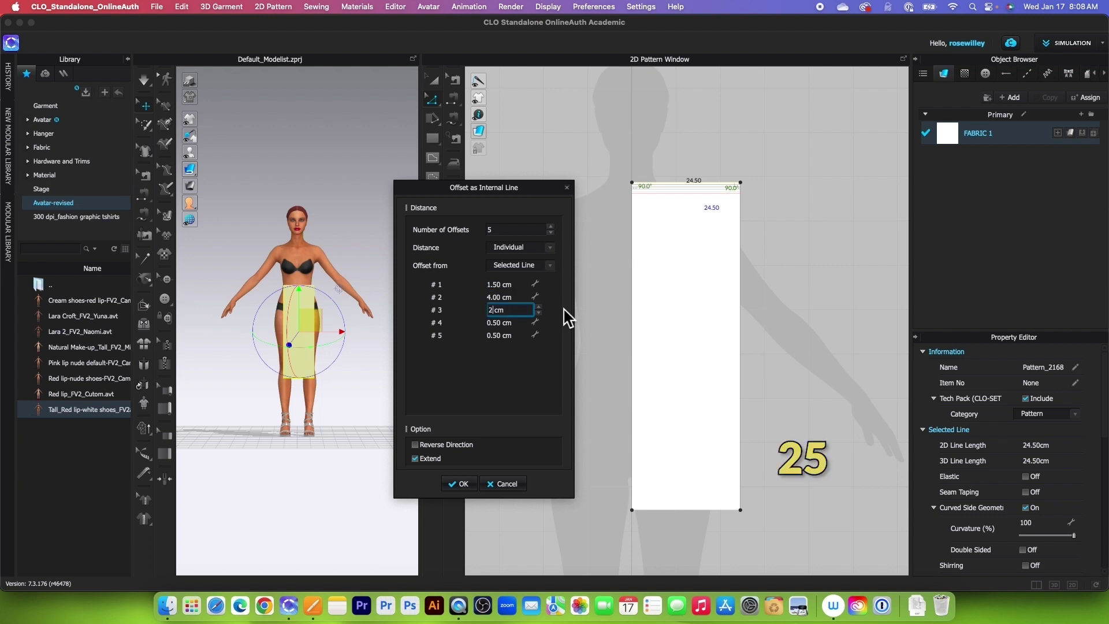
{"action": "type", "text": "5"}
{"action": "key", "text": "Tab"}
{"action": "type", "text": "35"}
{"action": "key", "text": "Tab"}
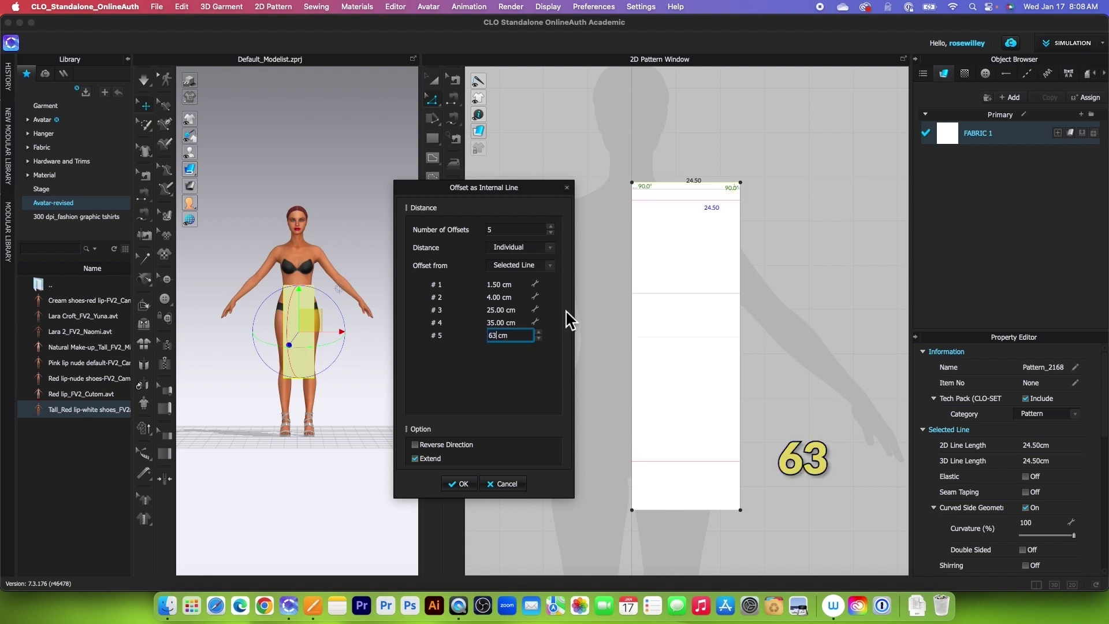
{"action": "left_click", "coordinate": [465, 485]}
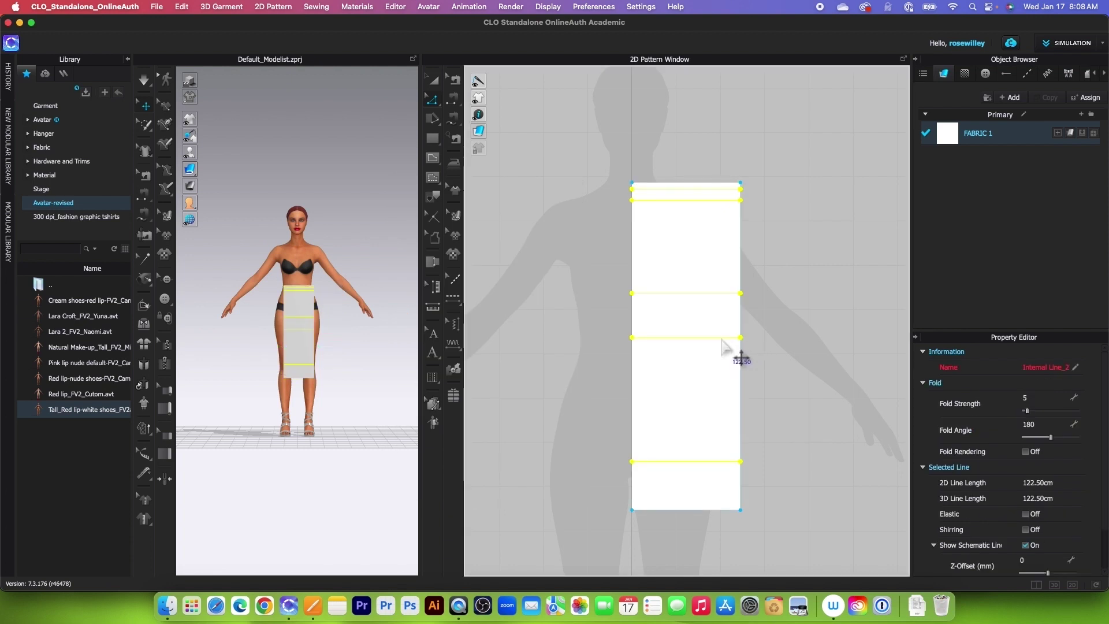
Step: Convert the five horizontal offset lines into baselines
{"action": "right_click", "coordinate": [722, 346]}
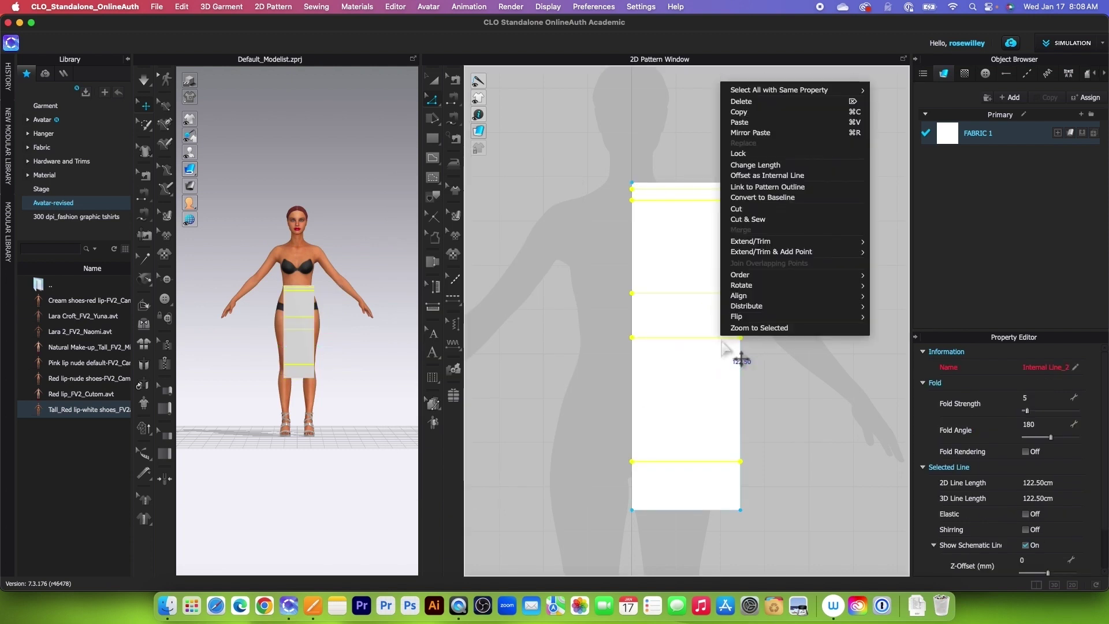
{"action": "left_click", "coordinate": [779, 198]}
{"action": "left_click_drag", "start_coordinate": [482, 149], "coordinate": [528, 149]}
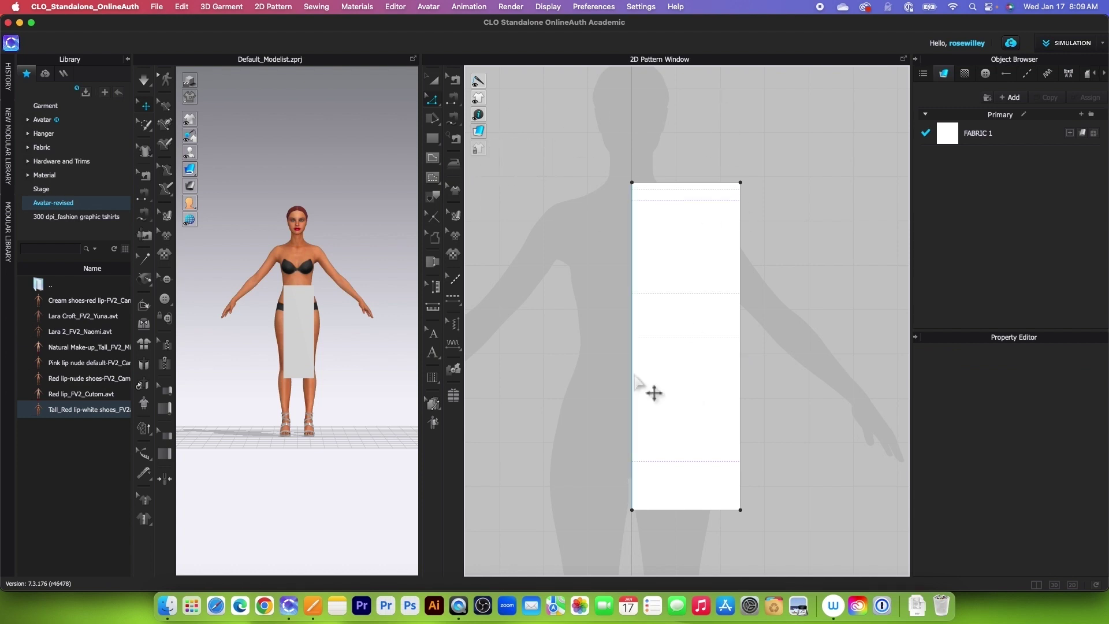
{"action": "left_click", "coordinate": [633, 374]}
Step: Offset the left edge as four internal lines at 8.5, 21, 22 and 24 cm
{"action": "right_click", "coordinate": [633, 374]}
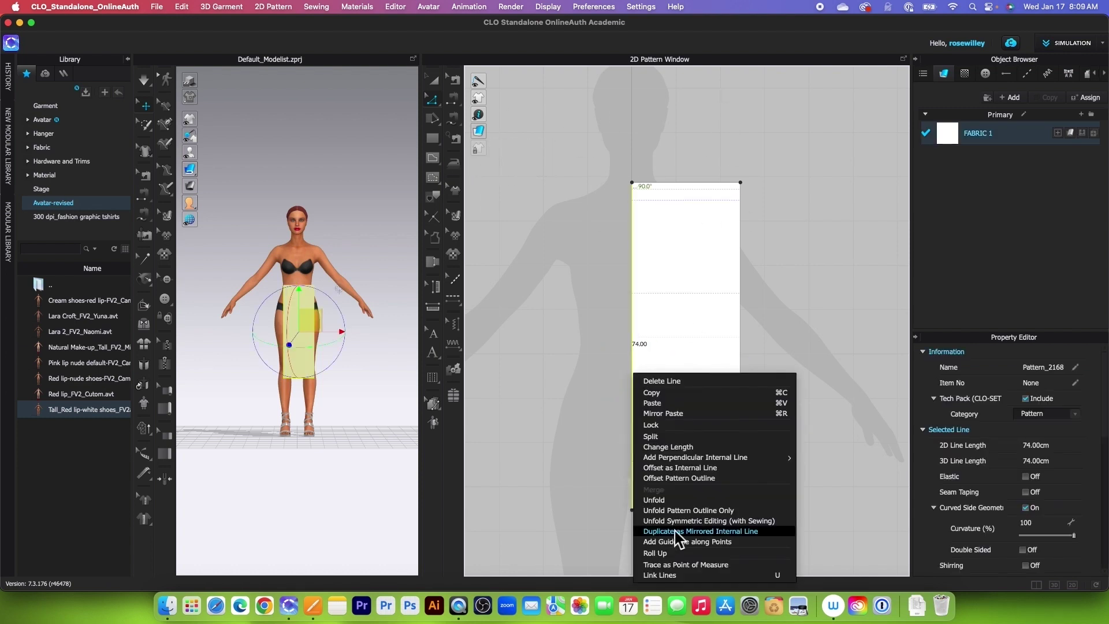
{"action": "left_click", "coordinate": [688, 469]}
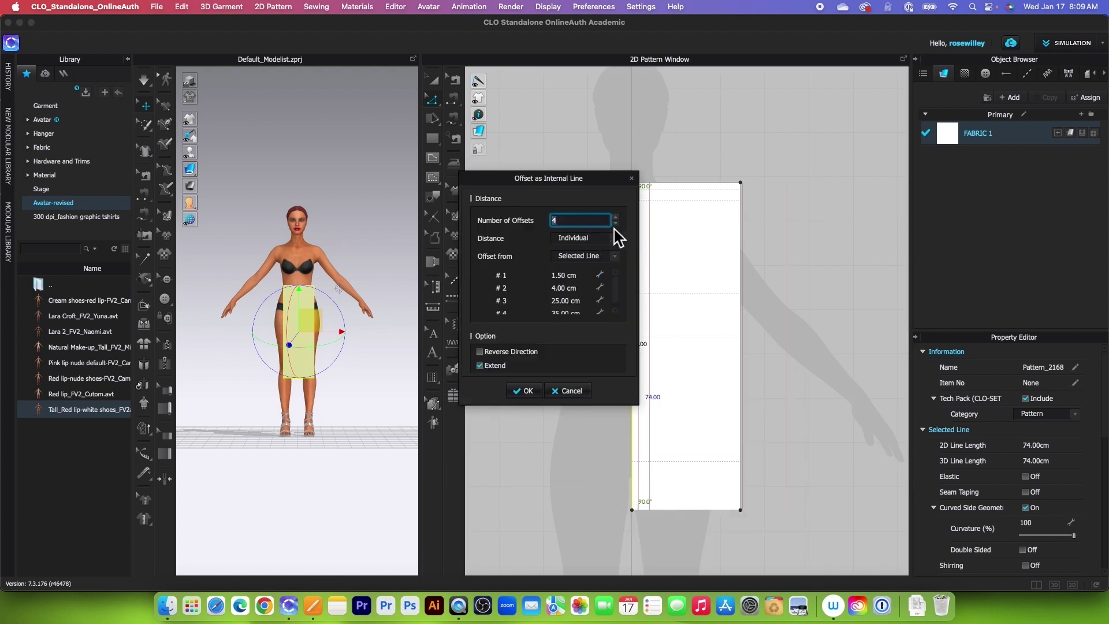
{"action": "double_click", "coordinate": [570, 277]}
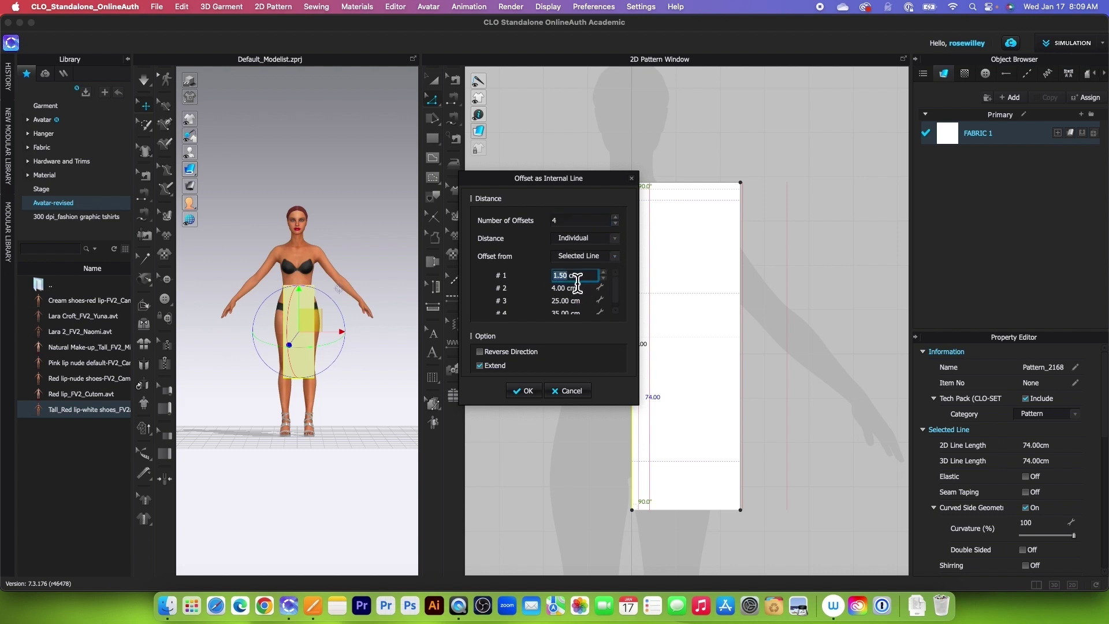
{"action": "type", "text": "8.5"}
{"action": "double_click", "coordinate": [587, 290]}
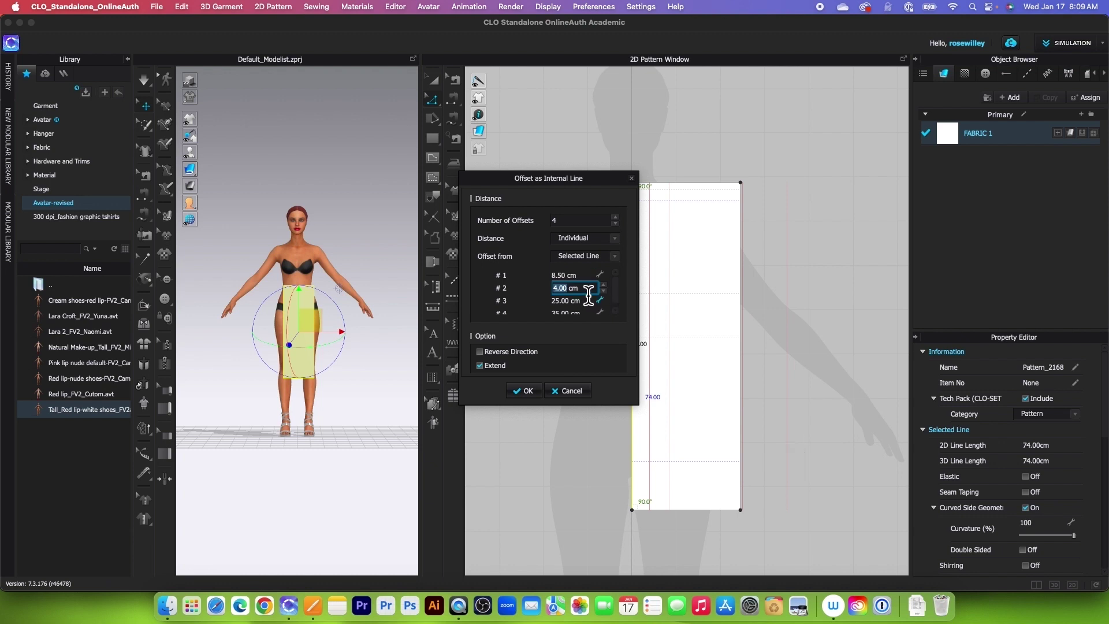
{"action": "type", "text": "21"}
{"action": "key", "text": "Tab"}
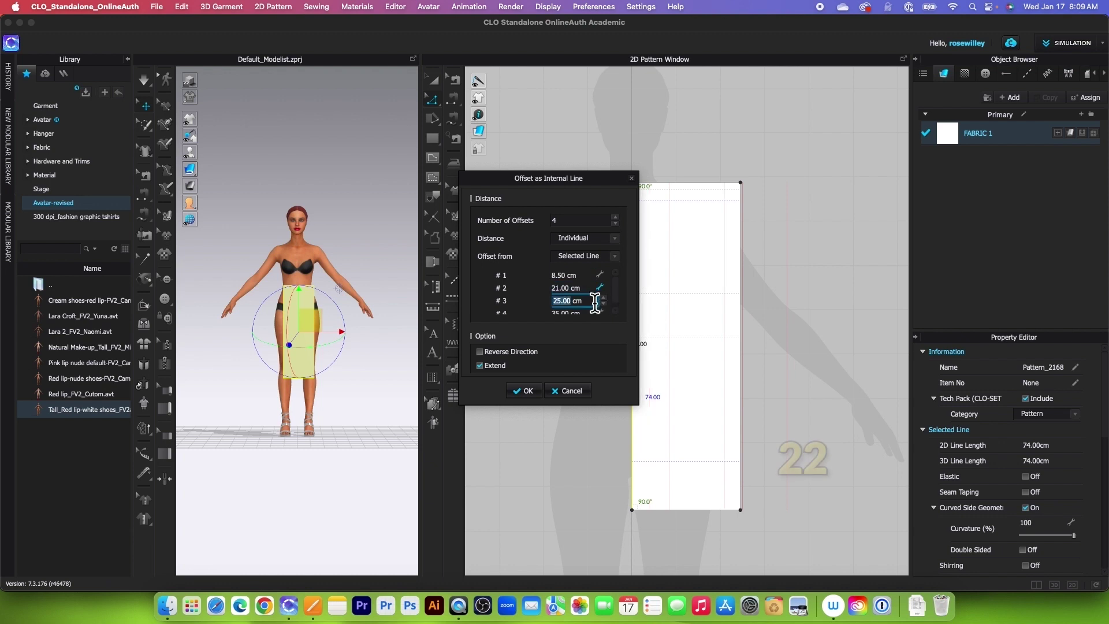
{"action": "type", "text": "22"}
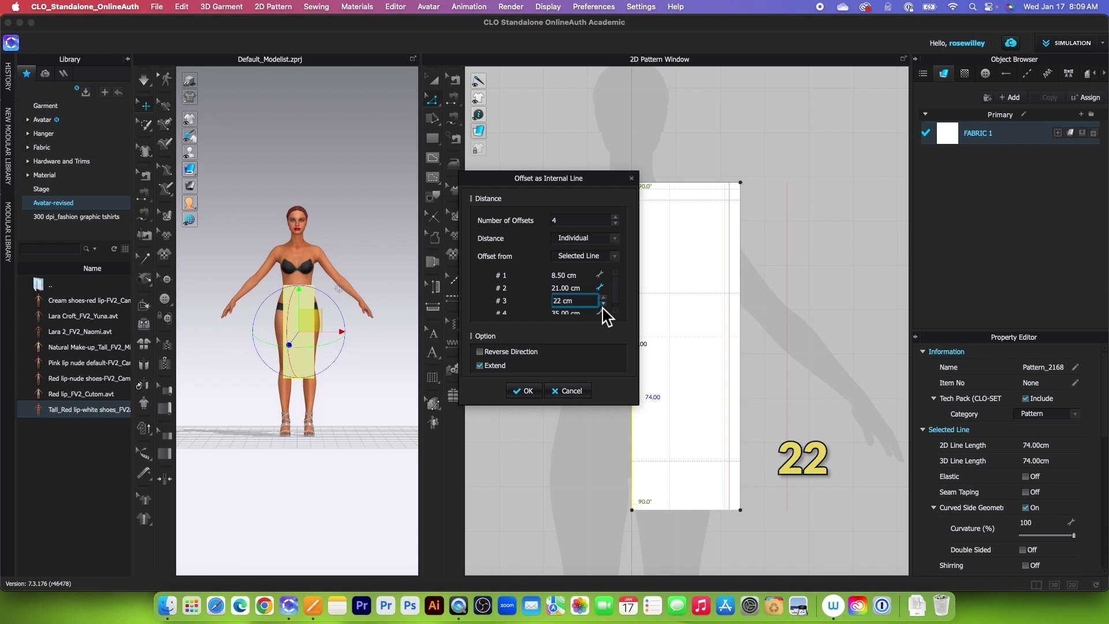
{"action": "key", "text": "Tab"}
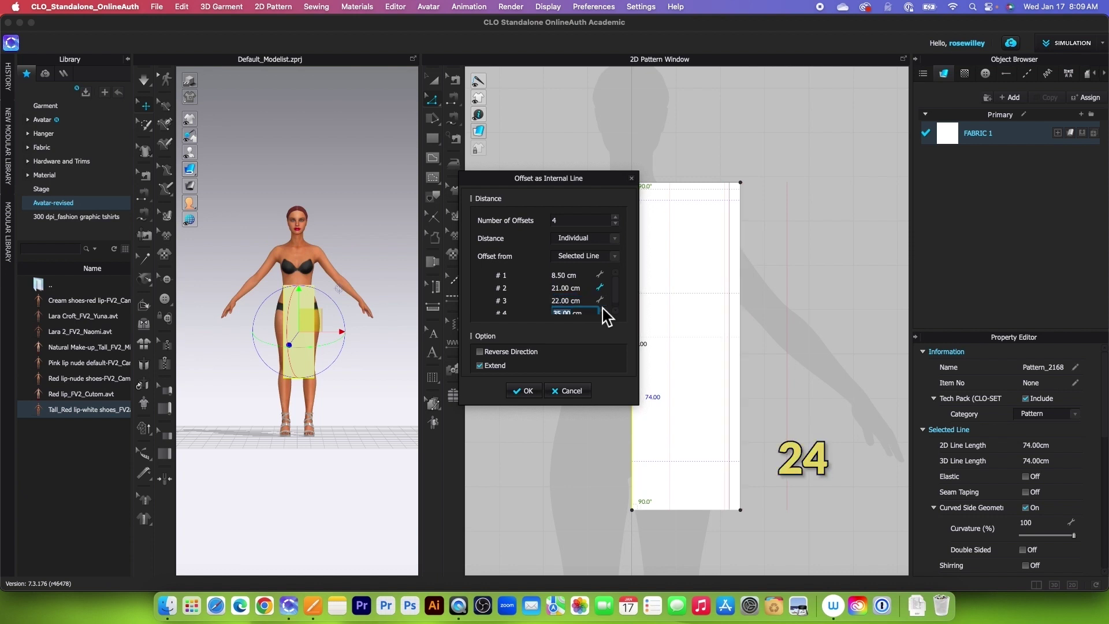
{"action": "type", "text": "24"}
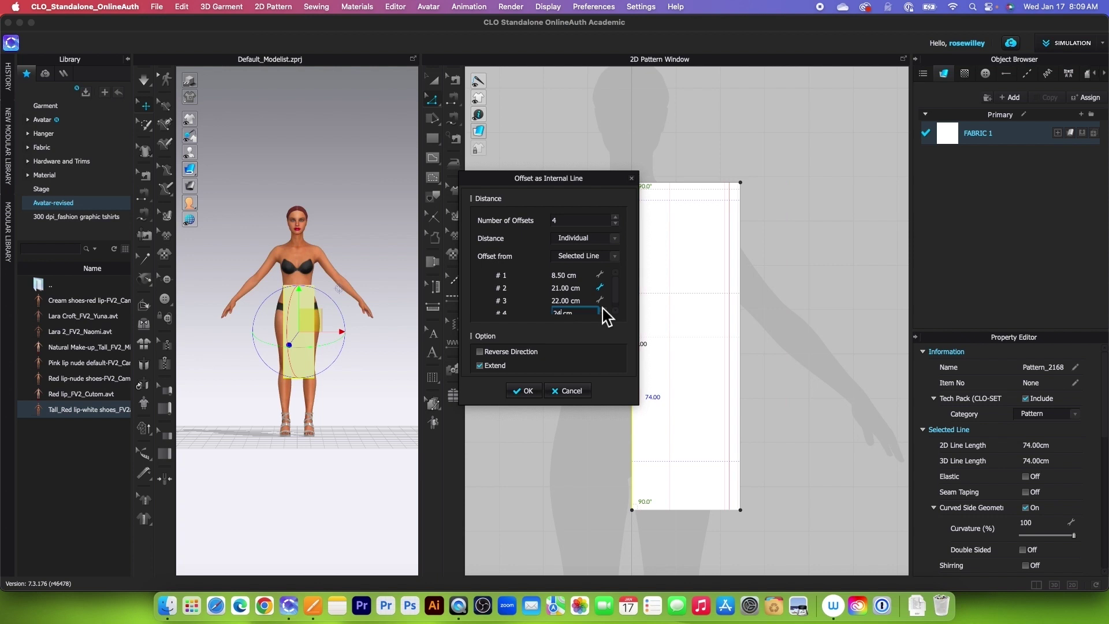
{"action": "left_click_drag", "start_coordinate": [639, 404], "coordinate": [640, 481]}
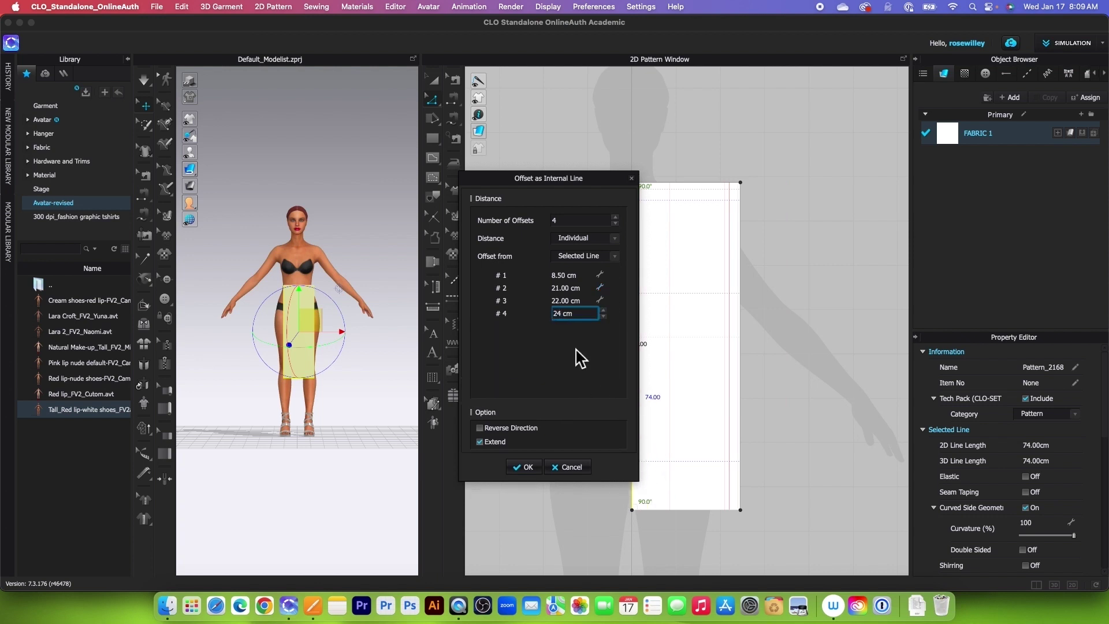
{"action": "left_click", "coordinate": [531, 469]}
Step: Convert the four vertical offset lines into baselines
{"action": "right_click", "coordinate": [726, 428]}
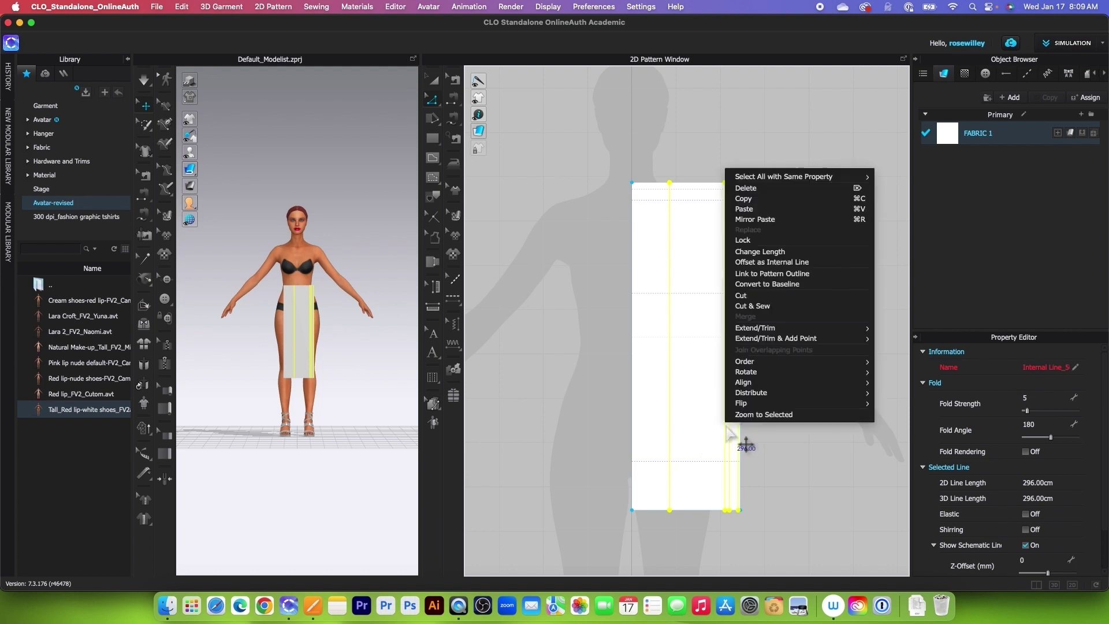
{"action": "left_click", "coordinate": [779, 286]}
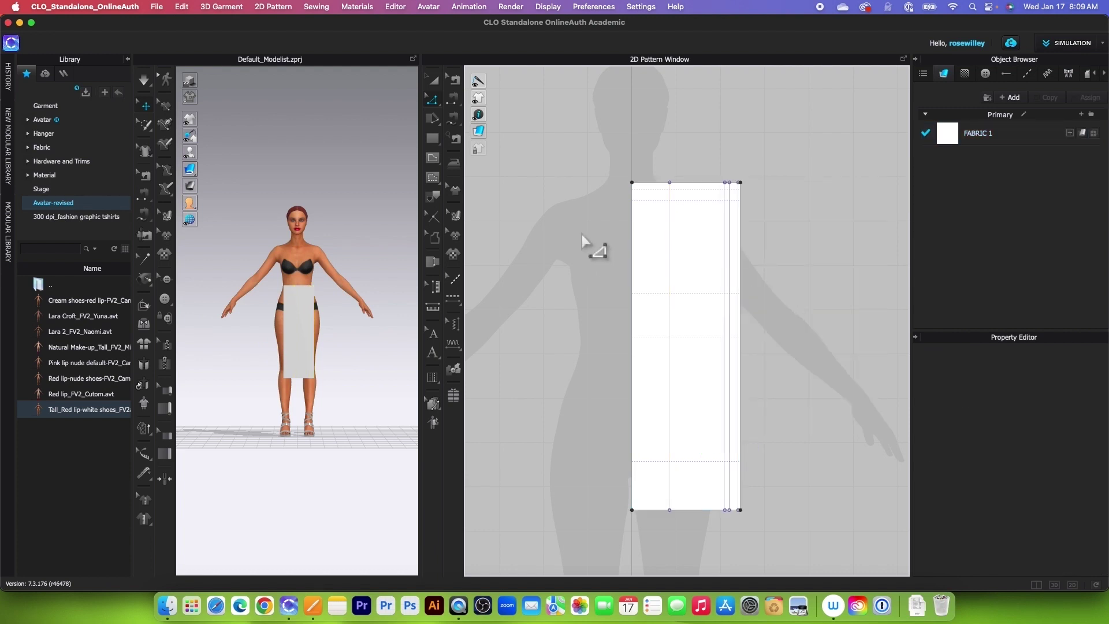
{"action": "left_click", "coordinate": [549, 165]}
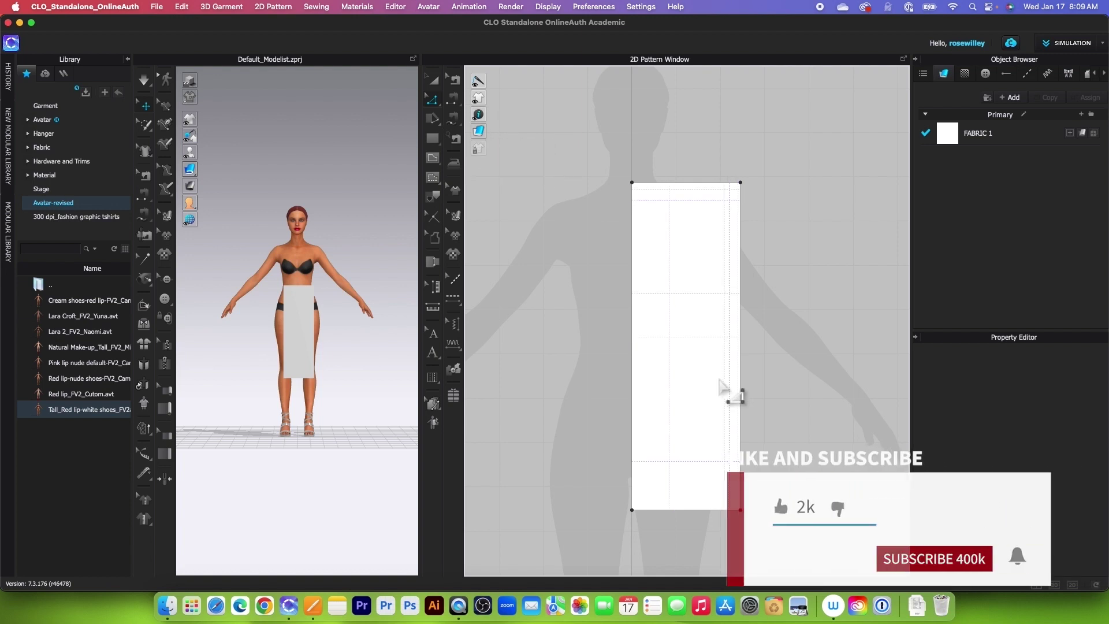
{"action": "scroll", "coordinate": [751, 416], "scroll_direction": "up", "scroll_amount": 2}
{"action": "scroll", "coordinate": [639, 451], "scroll_direction": "down", "scroll_amount": 1}
Step: With Internal Polygon/Line, place the neckline's start on the left edge and top point
{"action": "key", "text": "g"}
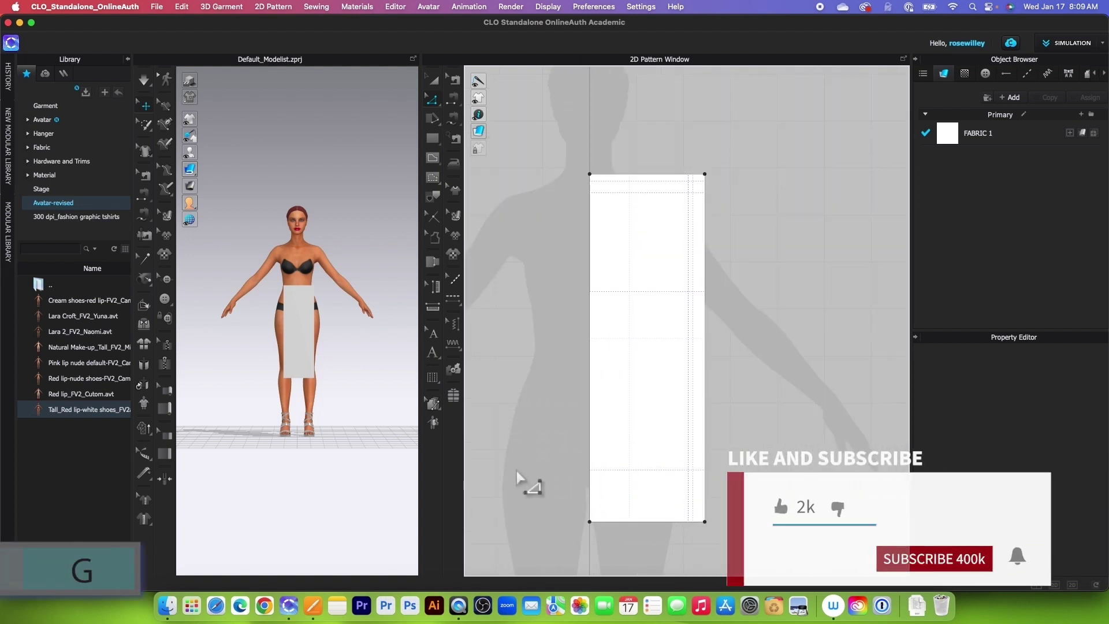
{"action": "left_click", "coordinate": [432, 161]}
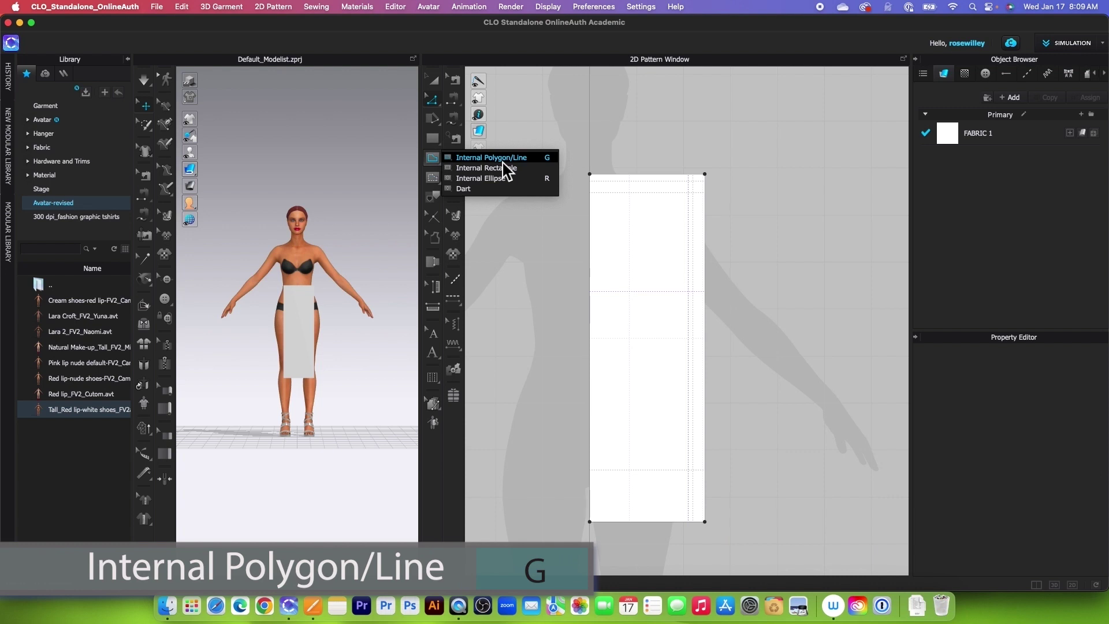
{"action": "left_click", "coordinate": [500, 161]}
{"action": "scroll", "coordinate": [675, 161], "scroll_direction": "up", "scroll_amount": 3}
{"action": "scroll", "coordinate": [681, 168], "scroll_direction": "down", "scroll_amount": 1}
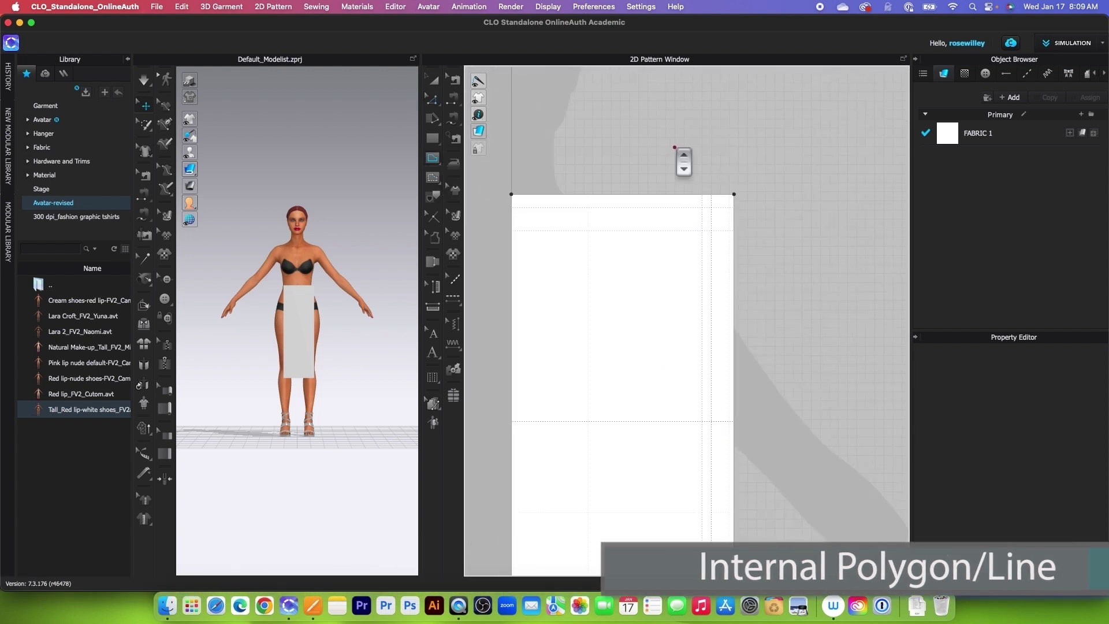
{"action": "left_click", "coordinate": [511, 230]}
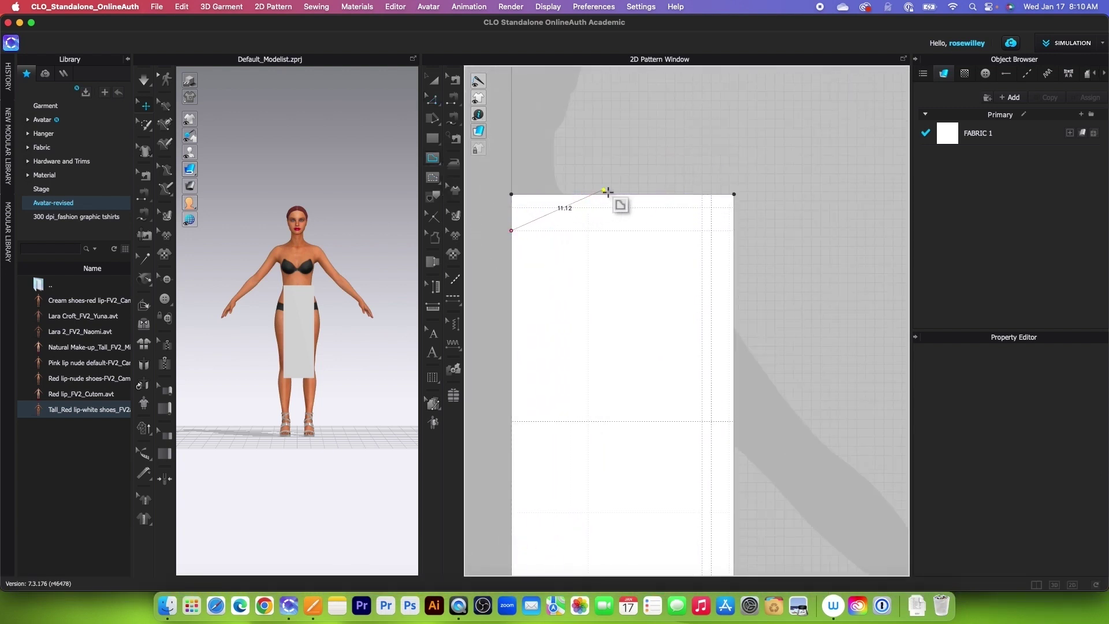
{"action": "left_click", "coordinate": [589, 194]}
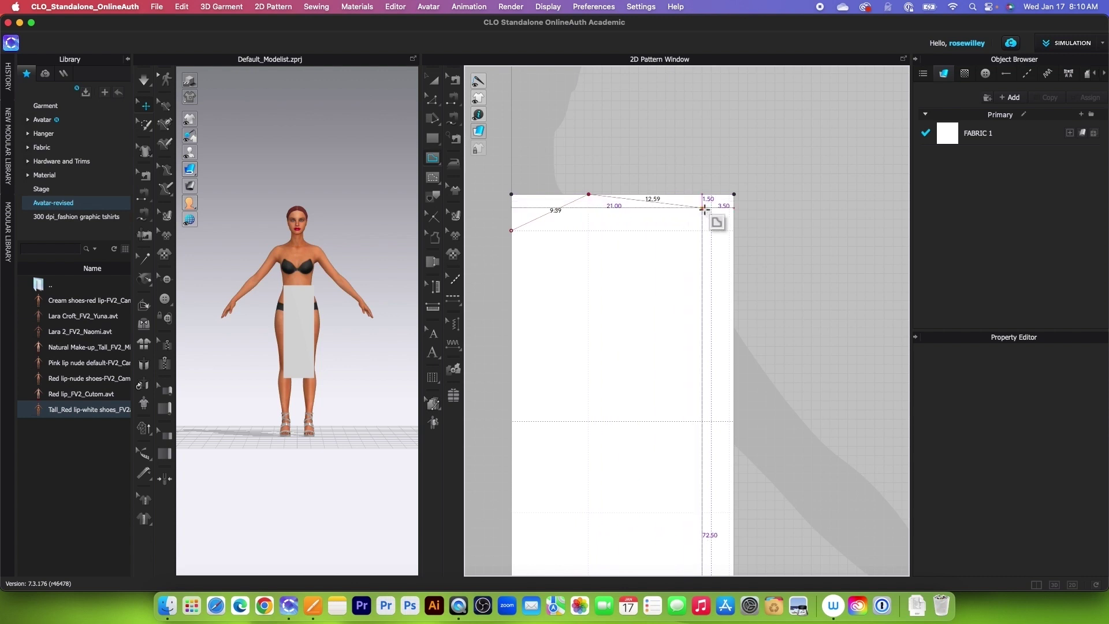
Step: Continue the line through the armhole and side seam, ending at the bottom corner
{"action": "scroll", "coordinate": [702, 206], "scroll_direction": "down", "scroll_amount": 2}
{"action": "scroll", "coordinate": [703, 207], "scroll_direction": "down", "scroll_amount": 1}
{"action": "scroll", "coordinate": [735, 280], "scroll_direction": "up", "scroll_amount": 5}
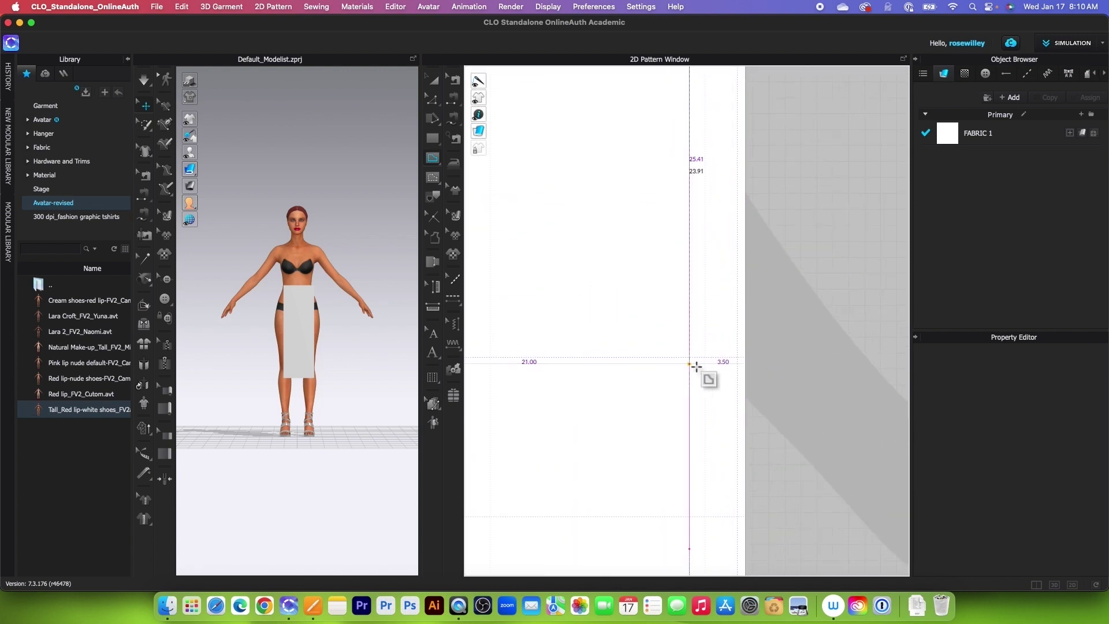
{"action": "left_click", "coordinate": [737, 358]}
{"action": "scroll", "coordinate": [728, 416], "scroll_direction": "down", "scroll_amount": 3}
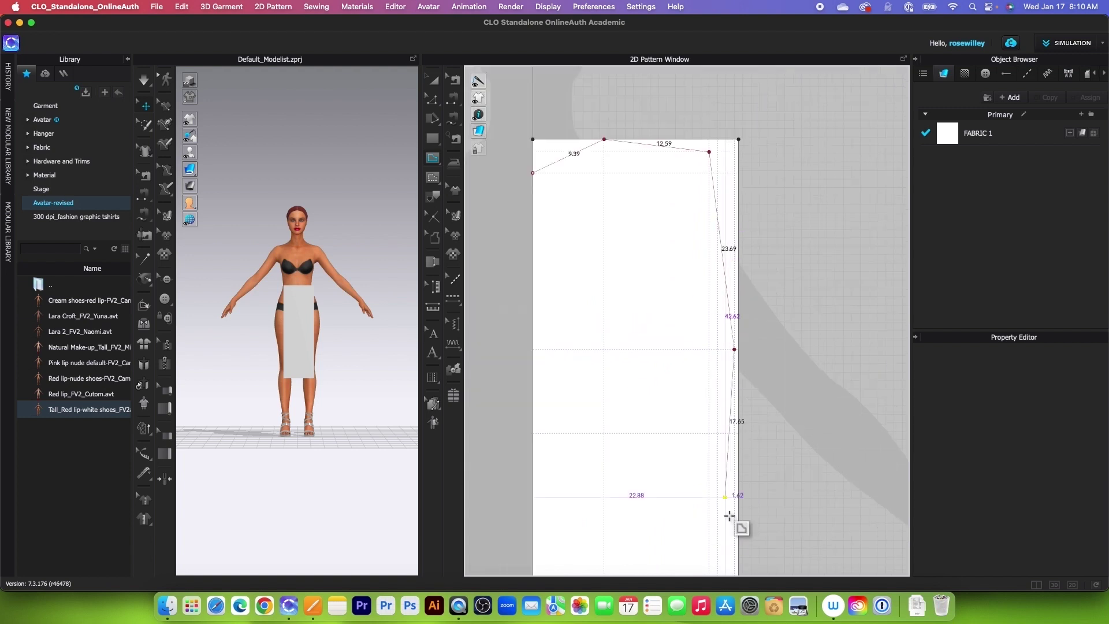
{"action": "scroll", "coordinate": [719, 496], "scroll_direction": "up", "scroll_amount": 3}
{"action": "left_click", "coordinate": [737, 394]}
{"action": "scroll", "coordinate": [716, 471], "scroll_direction": "down", "scroll_amount": 3}
{"action": "scroll", "coordinate": [722, 491], "scroll_direction": "up", "scroll_amount": 1}
{"action": "scroll", "coordinate": [725, 498], "scroll_direction": "up", "scroll_amount": 2}
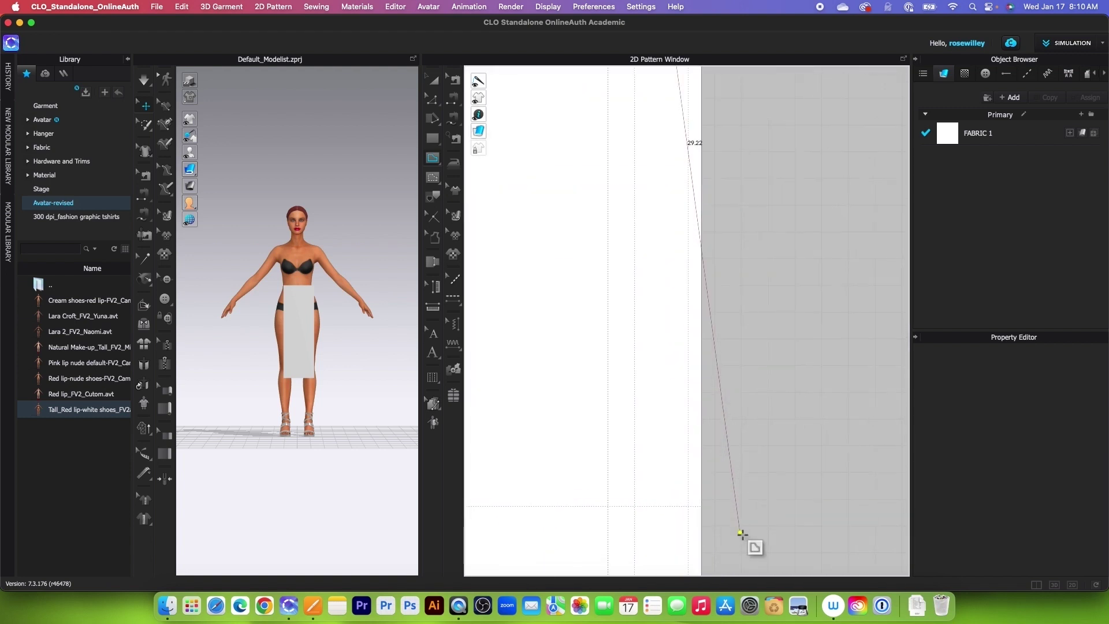
{"action": "double_click", "coordinate": [705, 507]}
{"action": "scroll", "coordinate": [775, 514], "scroll_direction": "down", "scroll_amount": 3}
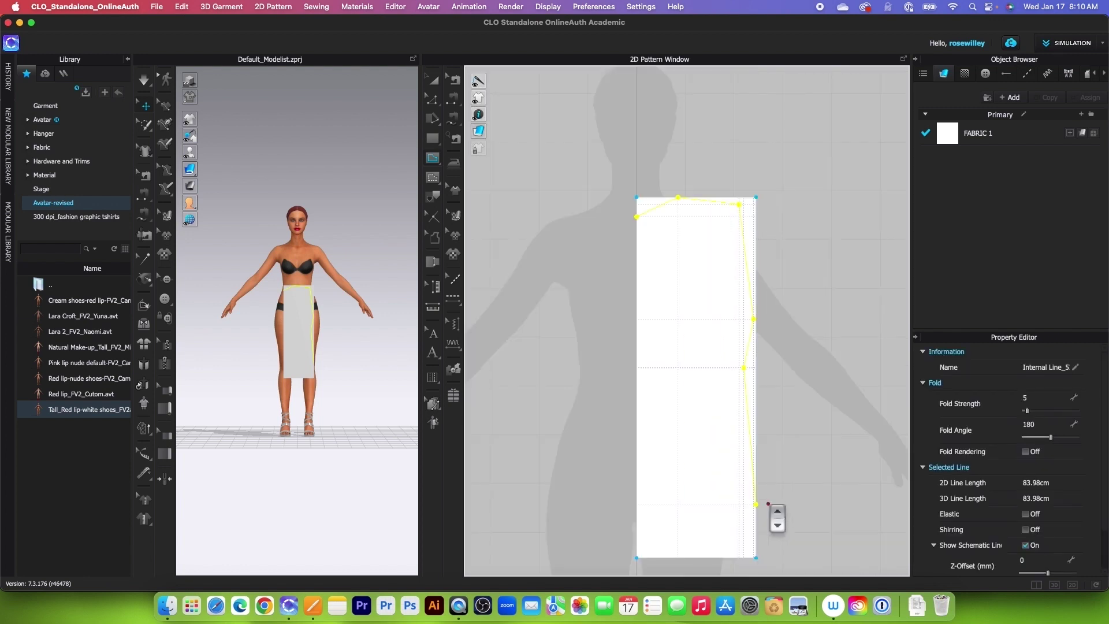
{"action": "scroll", "coordinate": [756, 306], "scroll_direction": "up", "scroll_amount": 1}
Step: Curve the neckline and bow the armhole segment inward with Edit Curvature
{"action": "key", "text": "c"}
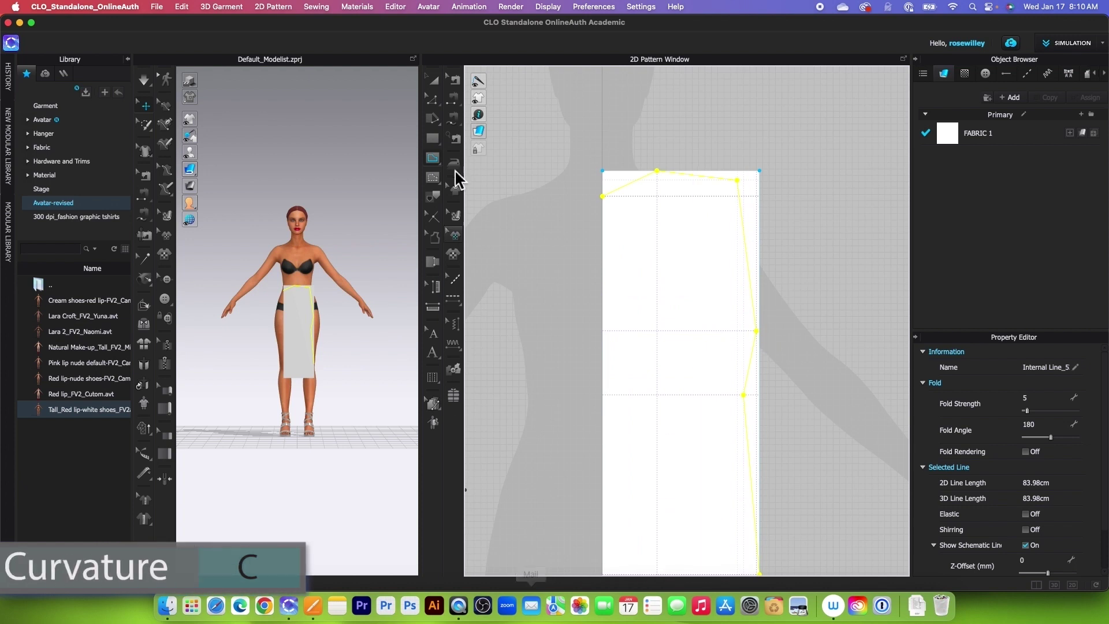
{"action": "left_click", "coordinate": [432, 100]}
{"action": "left_click", "coordinate": [509, 141]}
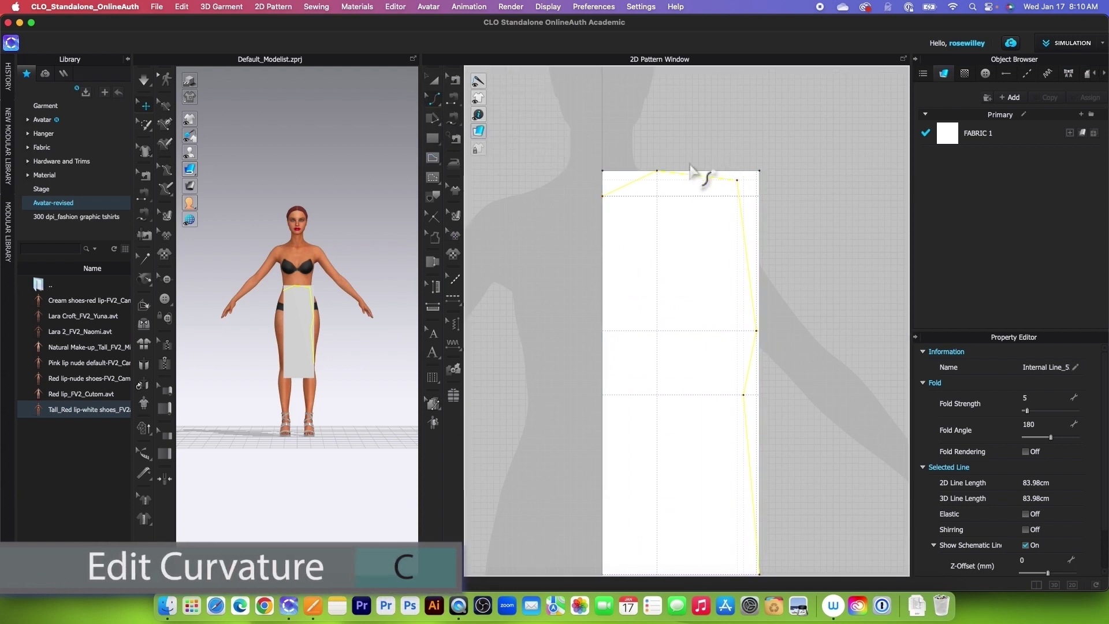
{"action": "scroll", "coordinate": [656, 198], "scroll_direction": "up", "scroll_amount": 4}
{"action": "left_click_drag", "start_coordinate": [652, 201], "coordinate": [662, 230]}
{"action": "scroll", "coordinate": [637, 230], "scroll_direction": "down", "scroll_amount": 3}
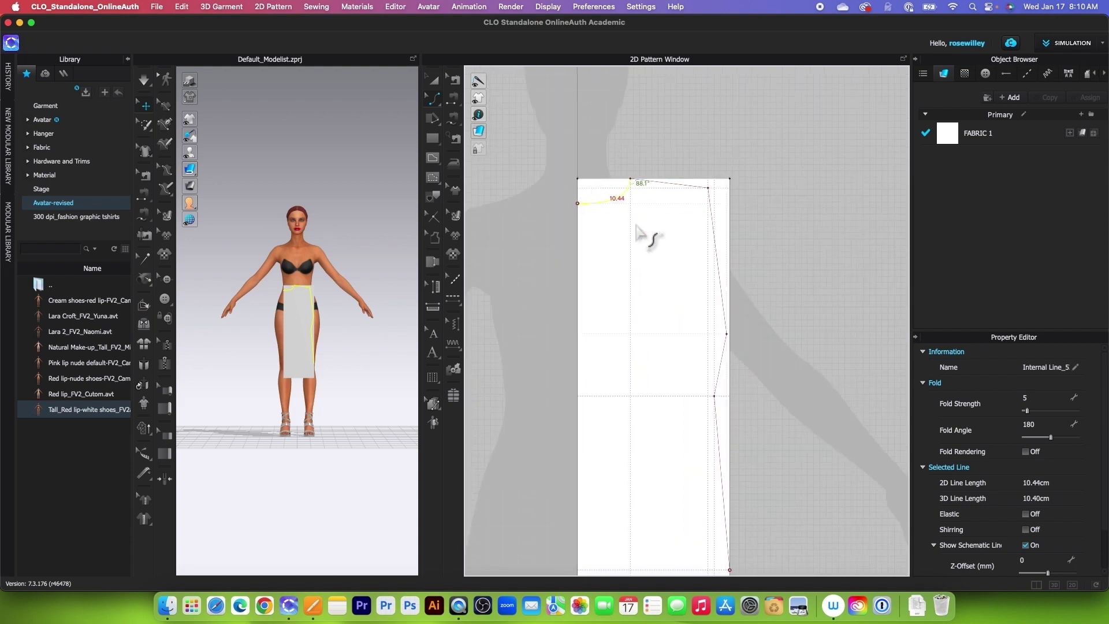
{"action": "left_click_drag", "start_coordinate": [726, 312], "coordinate": [708, 315]}
{"action": "scroll", "coordinate": [668, 285], "scroll_direction": "down", "scroll_amount": 3}
{"action": "scroll", "coordinate": [668, 284], "scroll_direction": "up", "scroll_amount": 3}
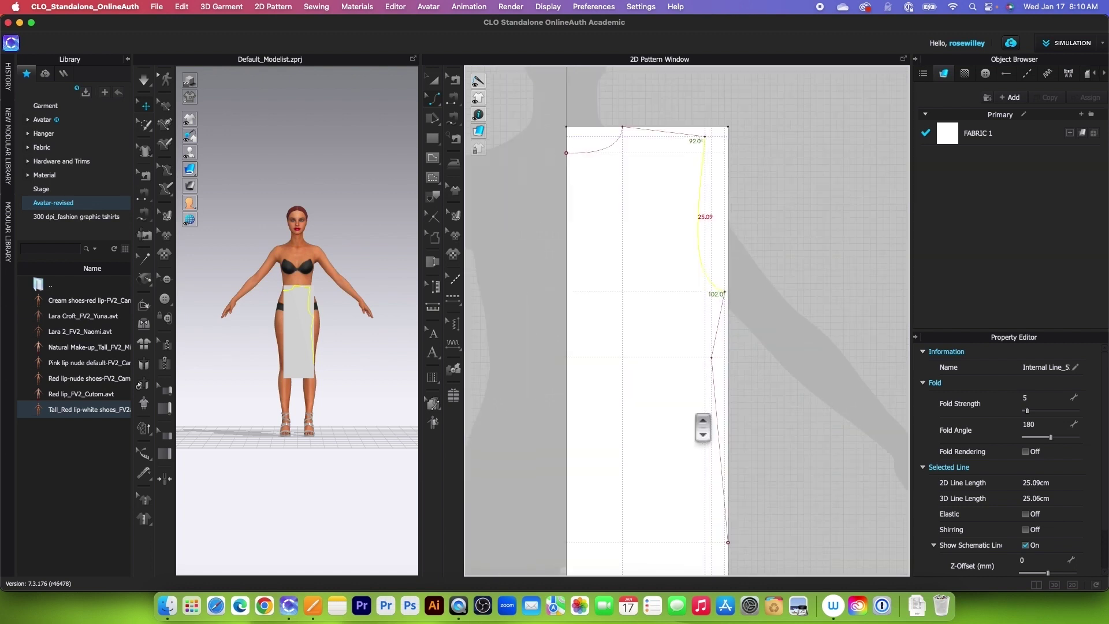
Step: Round the side-seam corner point with a 7 cm smooth curve
{"action": "left_click", "coordinate": [432, 99]}
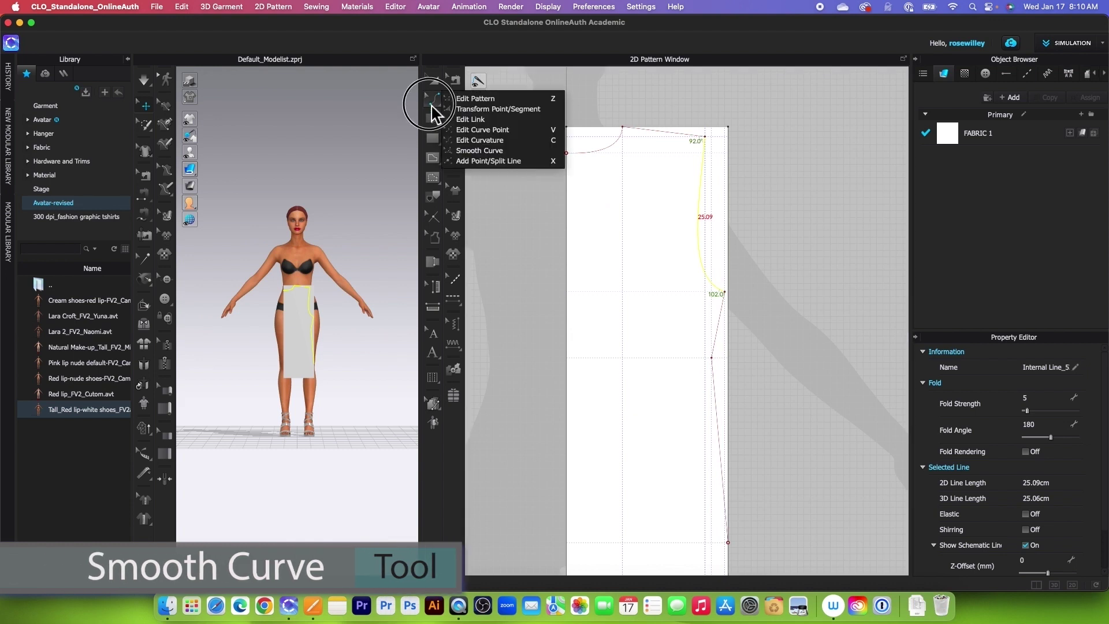
{"action": "left_click_drag", "start_coordinate": [711, 358], "coordinate": [737, 366]}
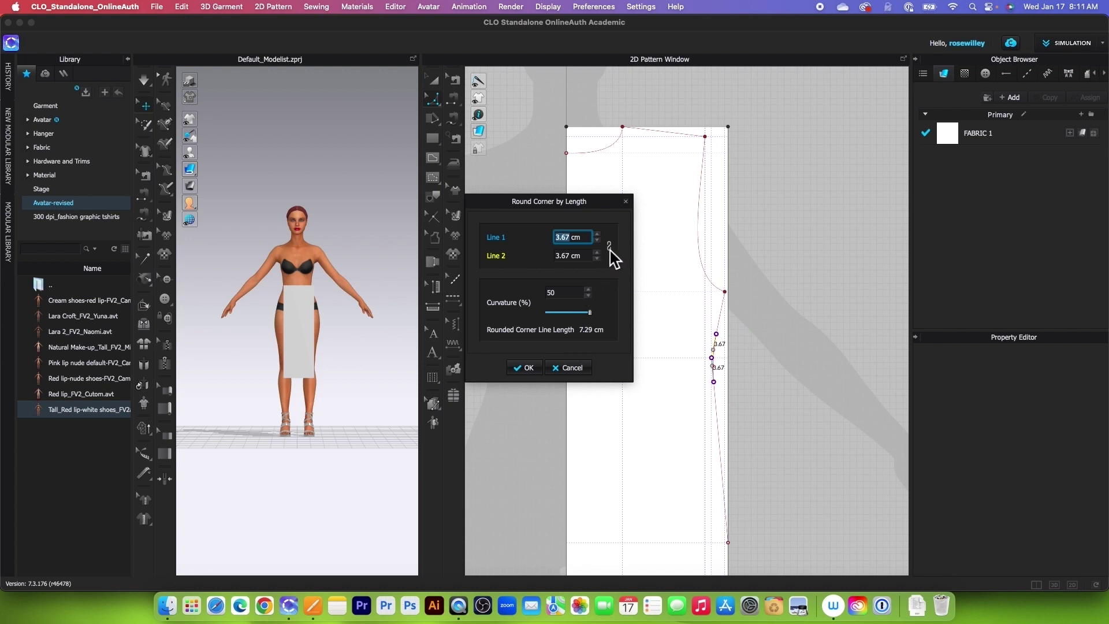
{"action": "type", "text": "7"}
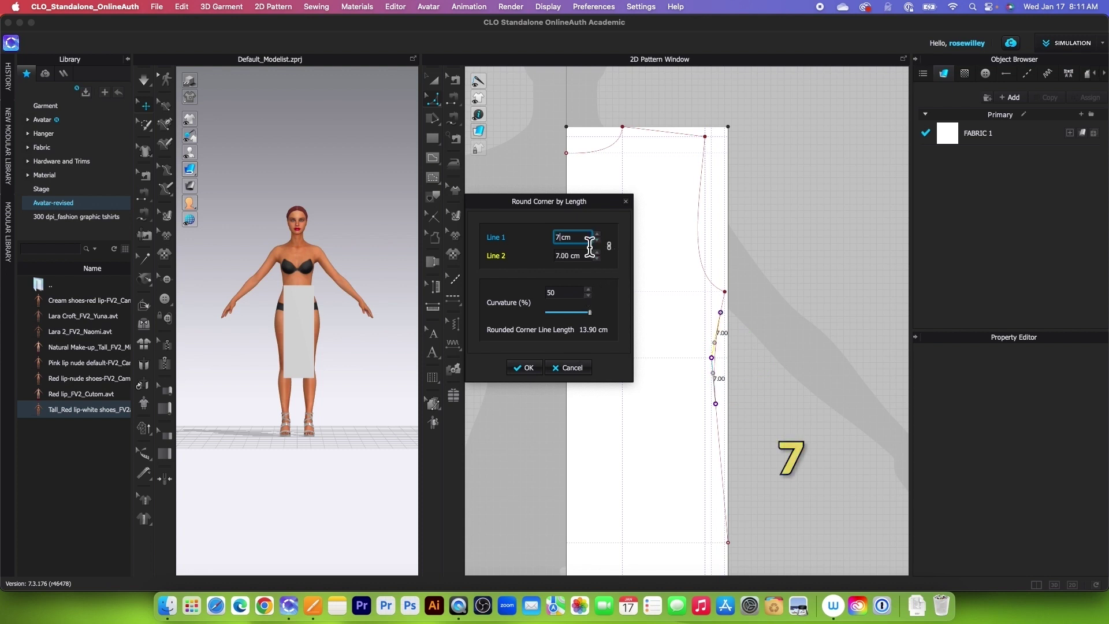
{"action": "left_click", "coordinate": [524, 368]}
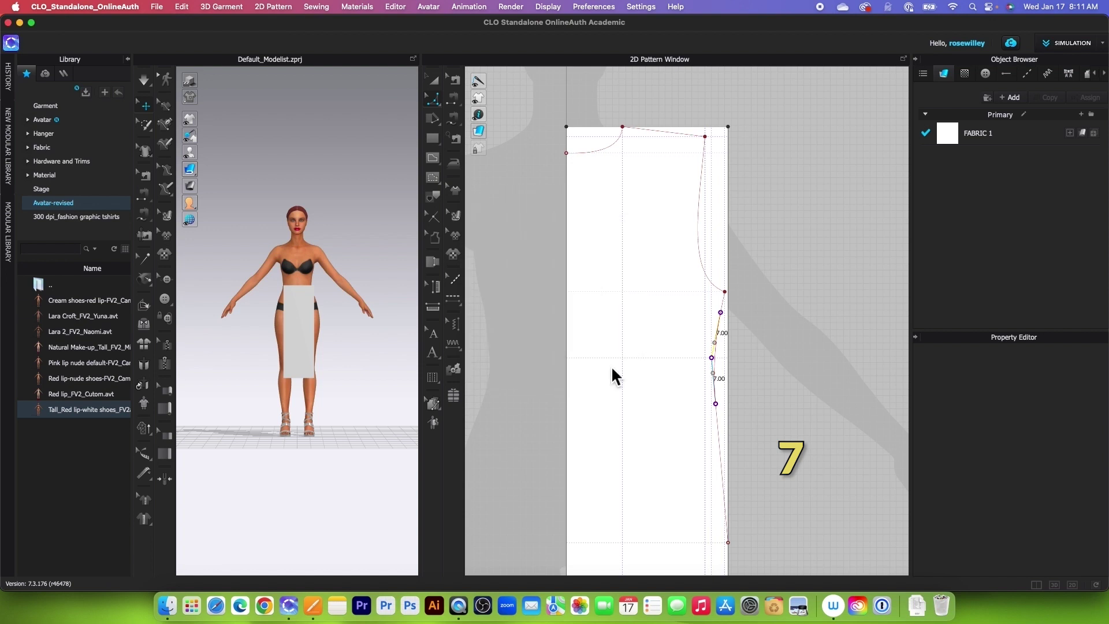
{"action": "scroll", "coordinate": [730, 375], "scroll_direction": "down", "scroll_amount": 2}
{"action": "scroll", "coordinate": [732, 384], "scroll_direction": "down", "scroll_amount": 1}
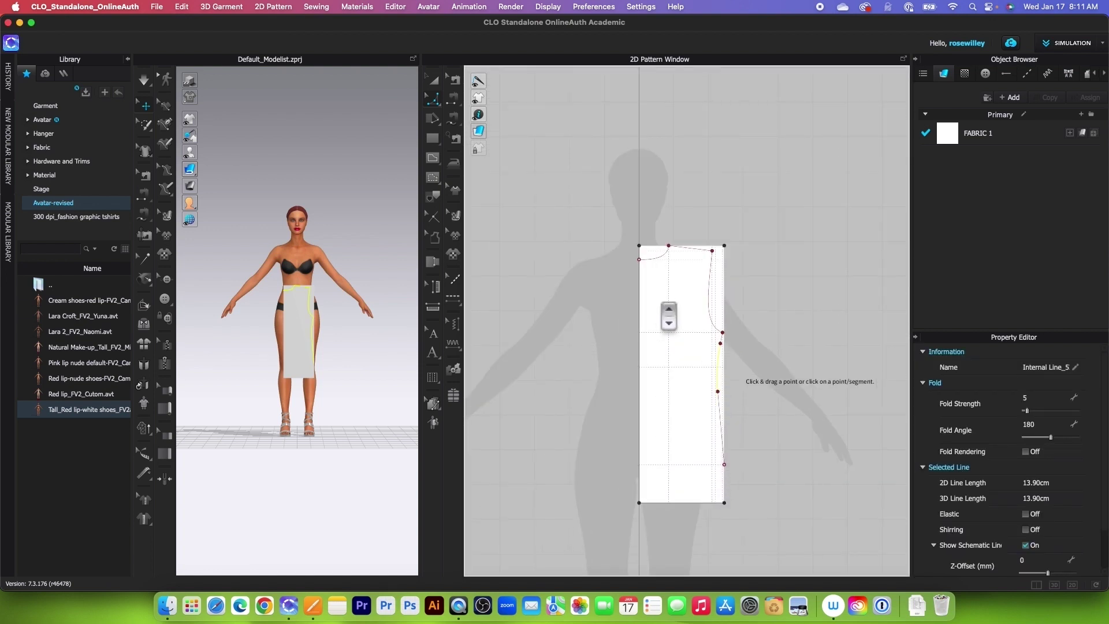
{"action": "left_click", "coordinate": [432, 99]}
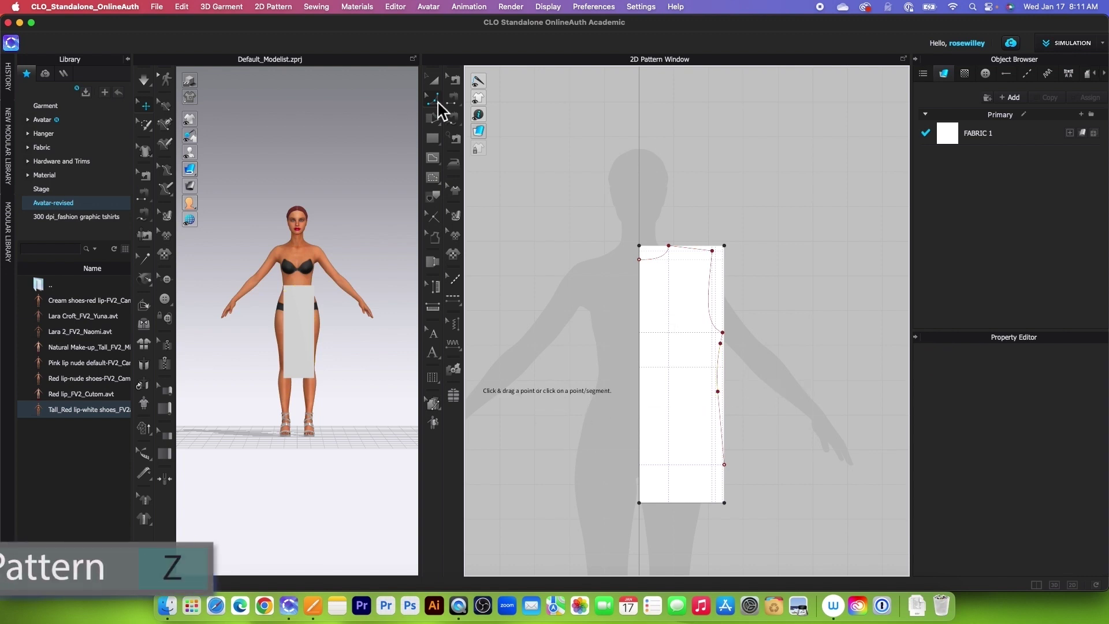
Step: Offset the top edge as a single internal guide line at 12 cm
{"action": "left_click", "coordinate": [476, 99]}
{"action": "scroll", "coordinate": [711, 309], "scroll_direction": "up", "scroll_amount": 6}
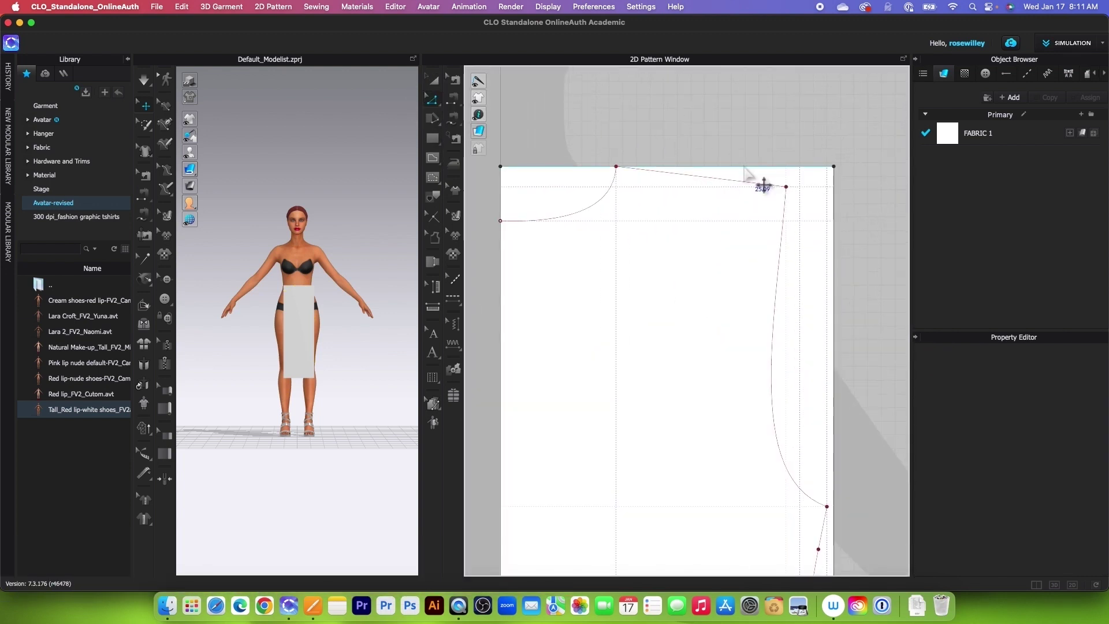
{"action": "right_click", "coordinate": [744, 169]}
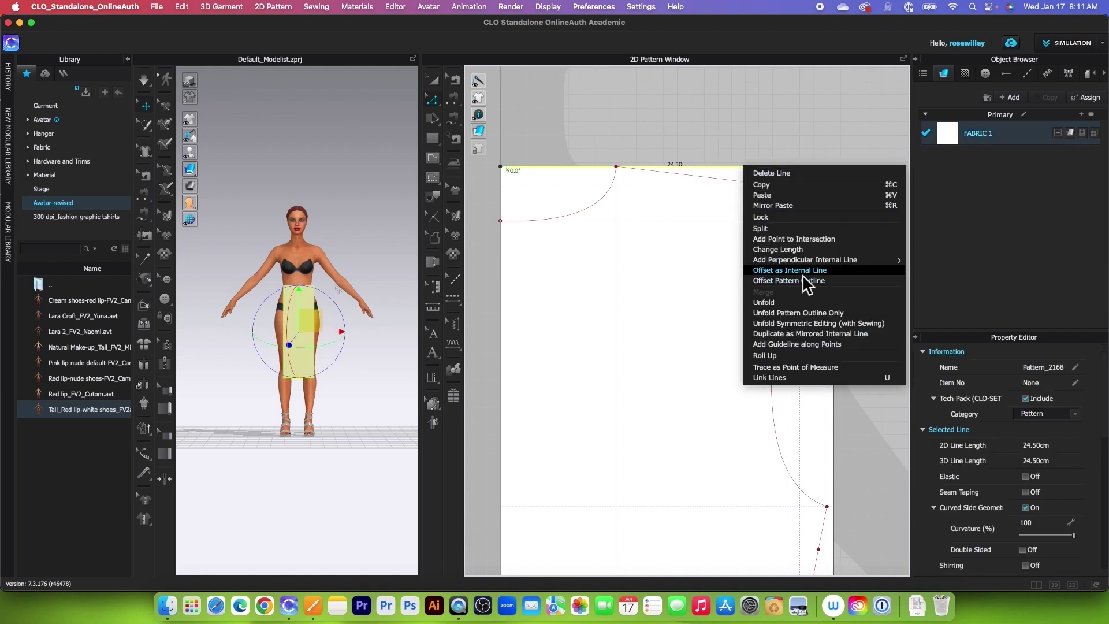
{"action": "left_click", "coordinate": [803, 272]}
{"action": "left_click_drag", "start_coordinate": [597, 170], "coordinate": [577, 172]}
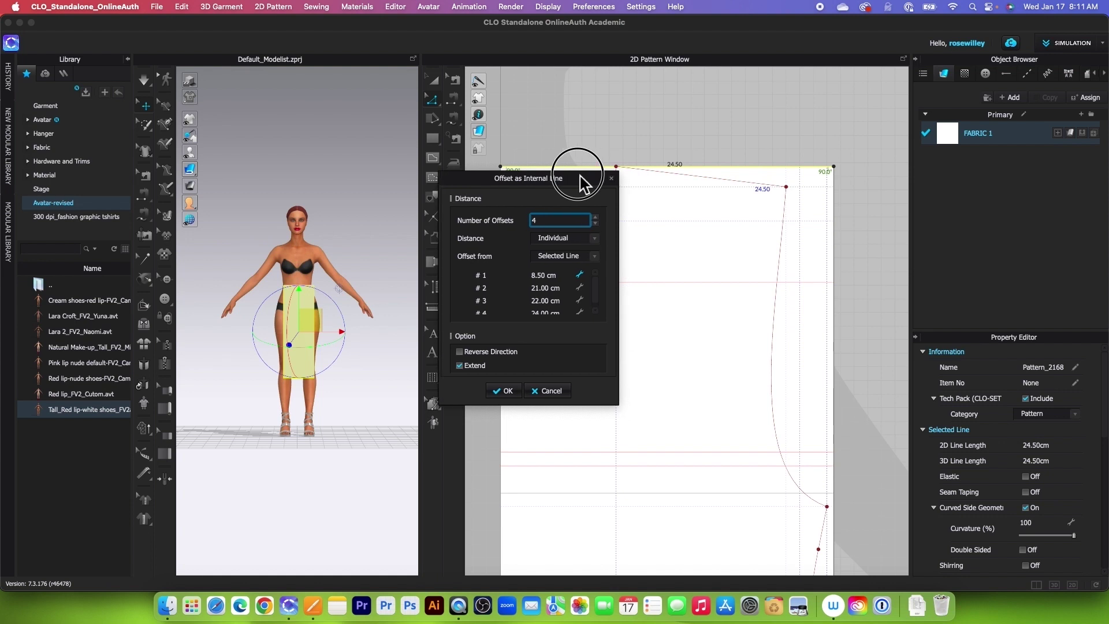
{"action": "type", "text": "1"}
{"action": "double_click", "coordinate": [560, 282]}
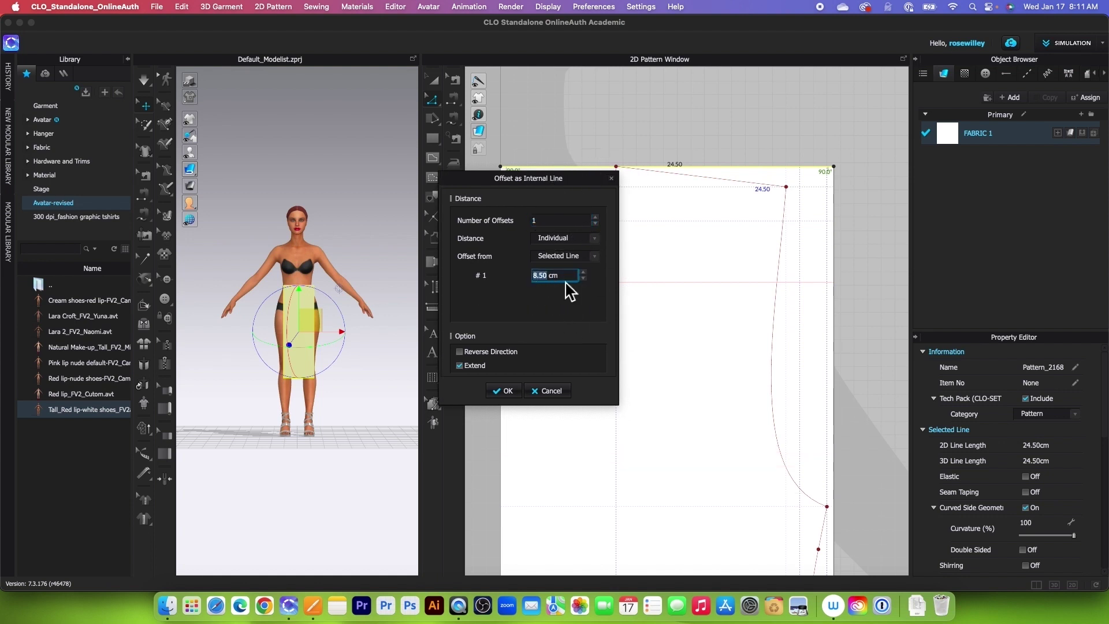
{"action": "type", "text": "12"}
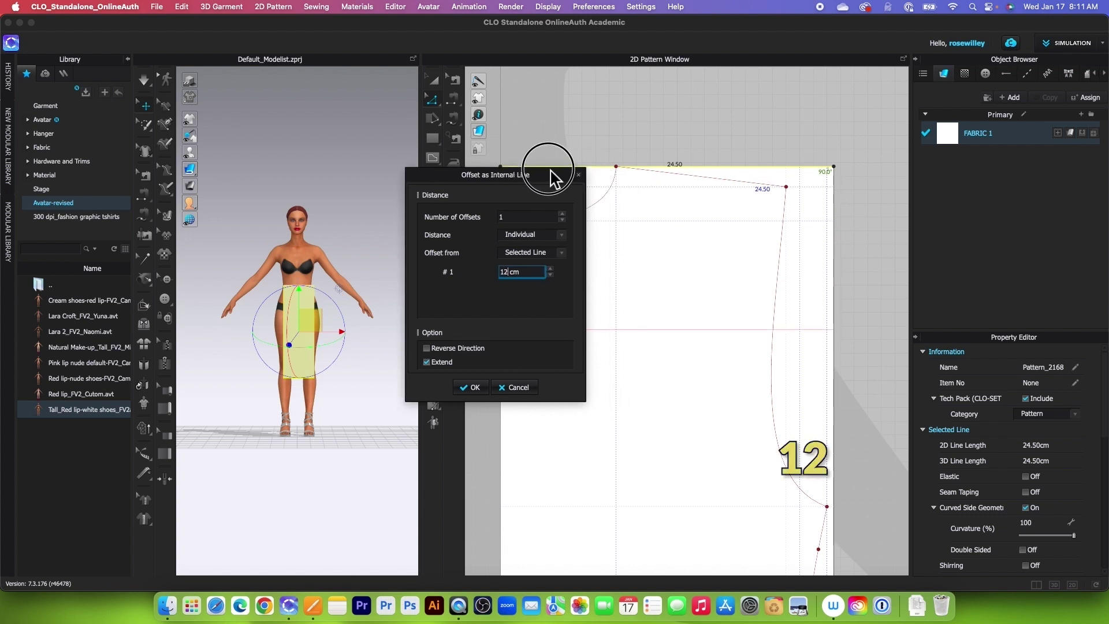
{"action": "left_click", "coordinate": [492, 392]}
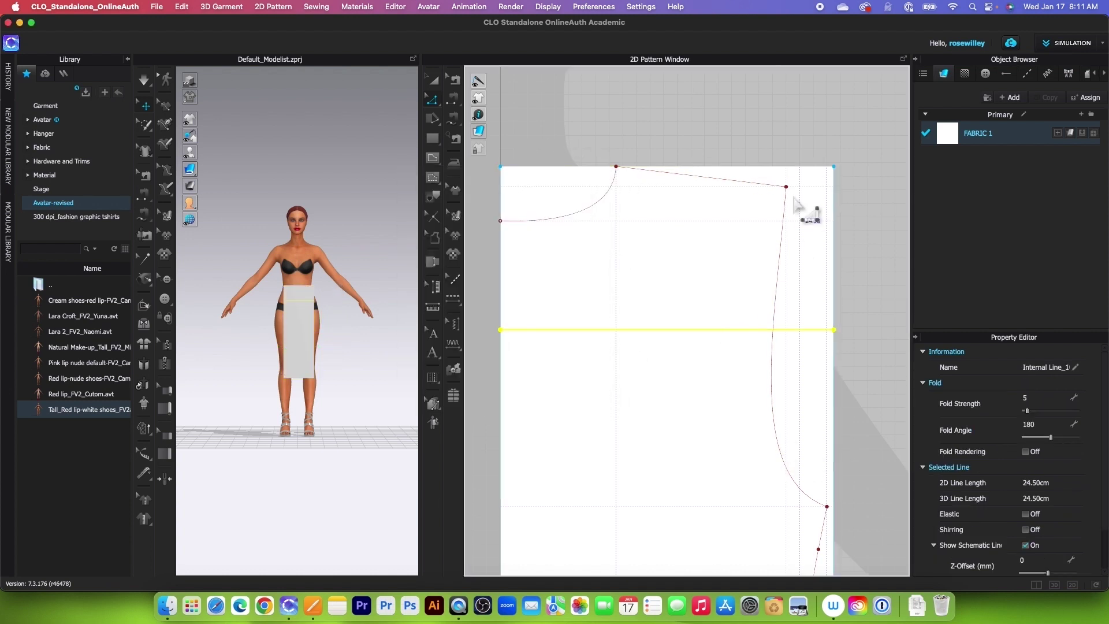
Step: Offset the shoulder line by 1 cm and 1.5 cm, reversed to the other side
{"action": "left_click", "coordinate": [729, 183]}
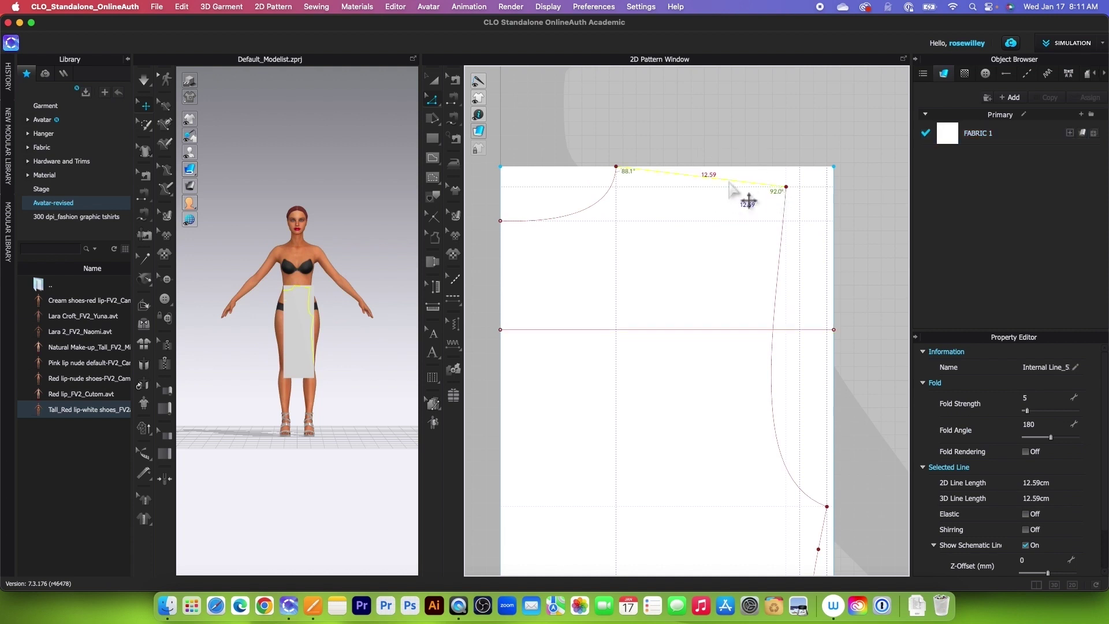
{"action": "right_click", "coordinate": [731, 184]}
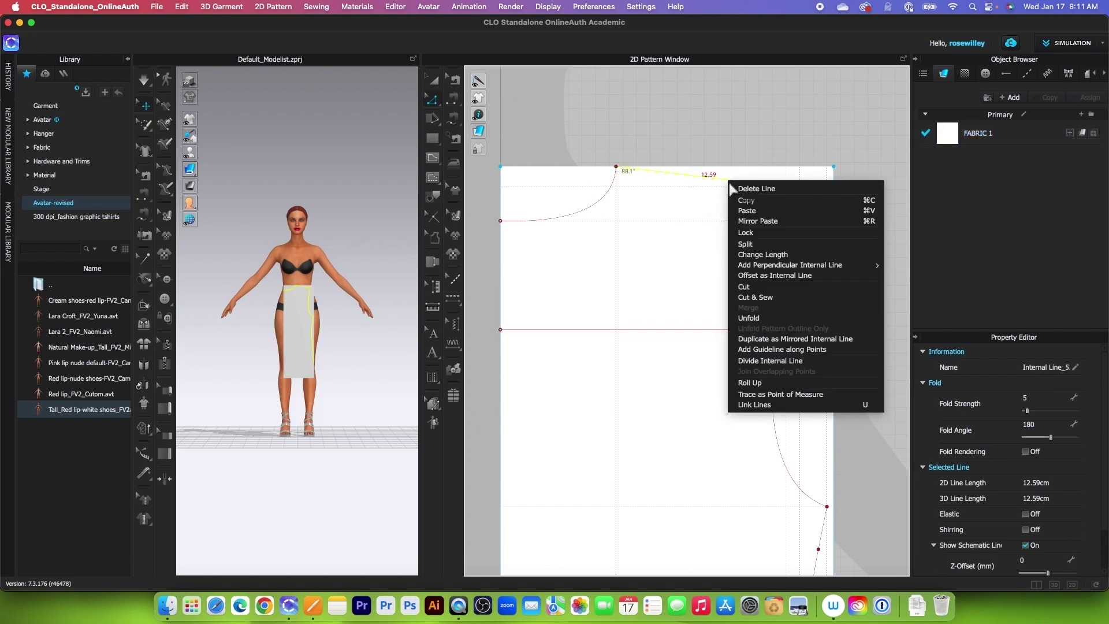
{"action": "left_click", "coordinate": [775, 276]}
{"action": "left_click_drag", "start_coordinate": [593, 192], "coordinate": [467, 193]}
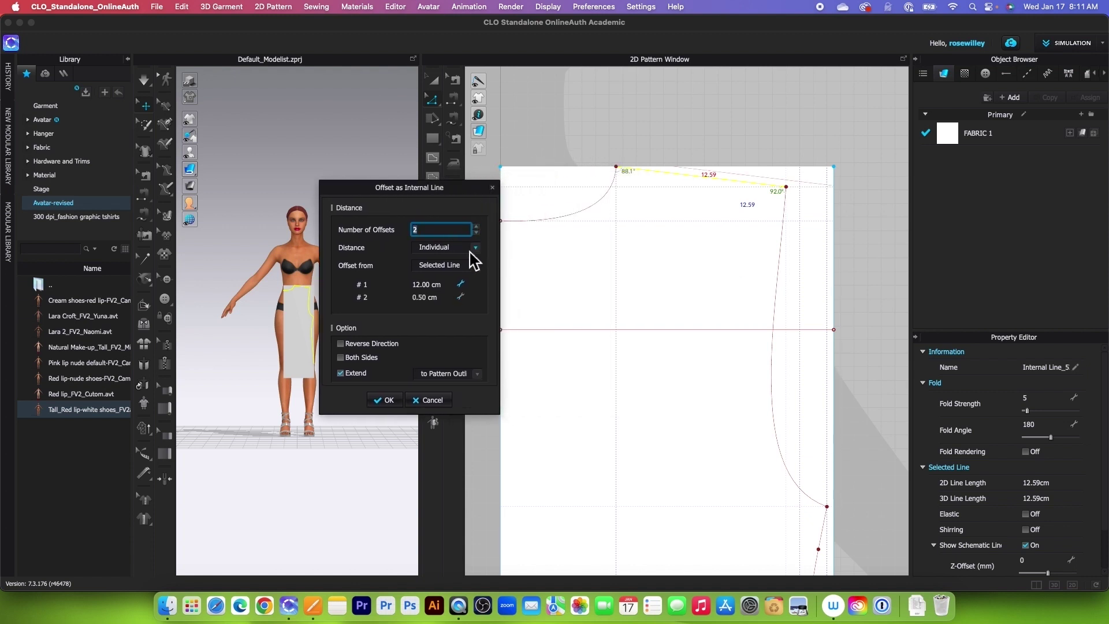
{"action": "double_click", "coordinate": [438, 287]}
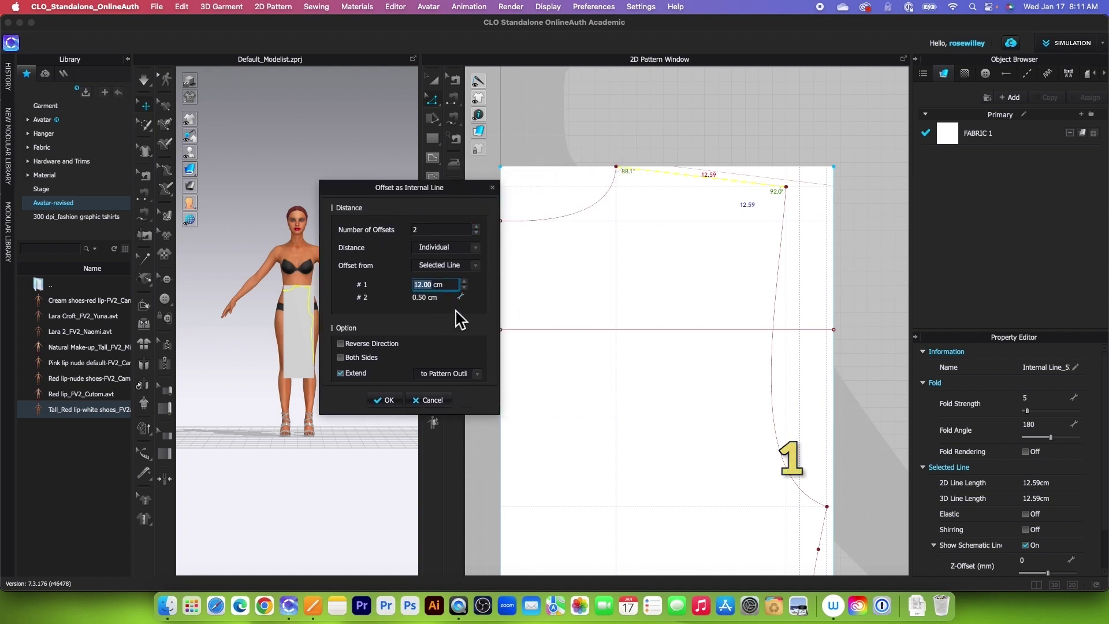
{"action": "key", "text": "Tab"}
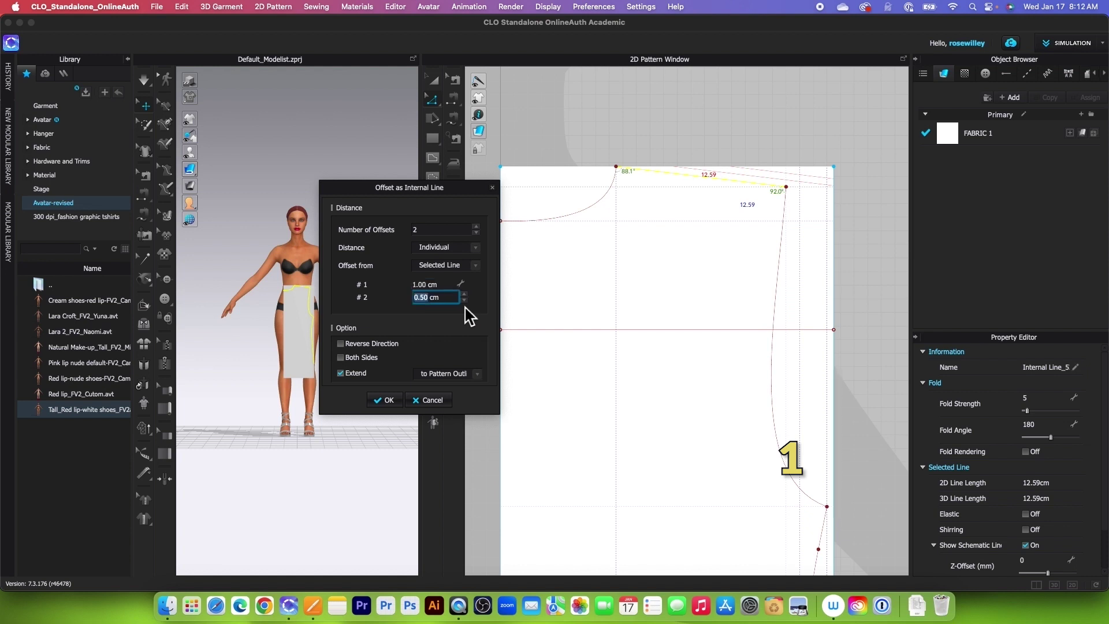
{"action": "type", "text": "1"}
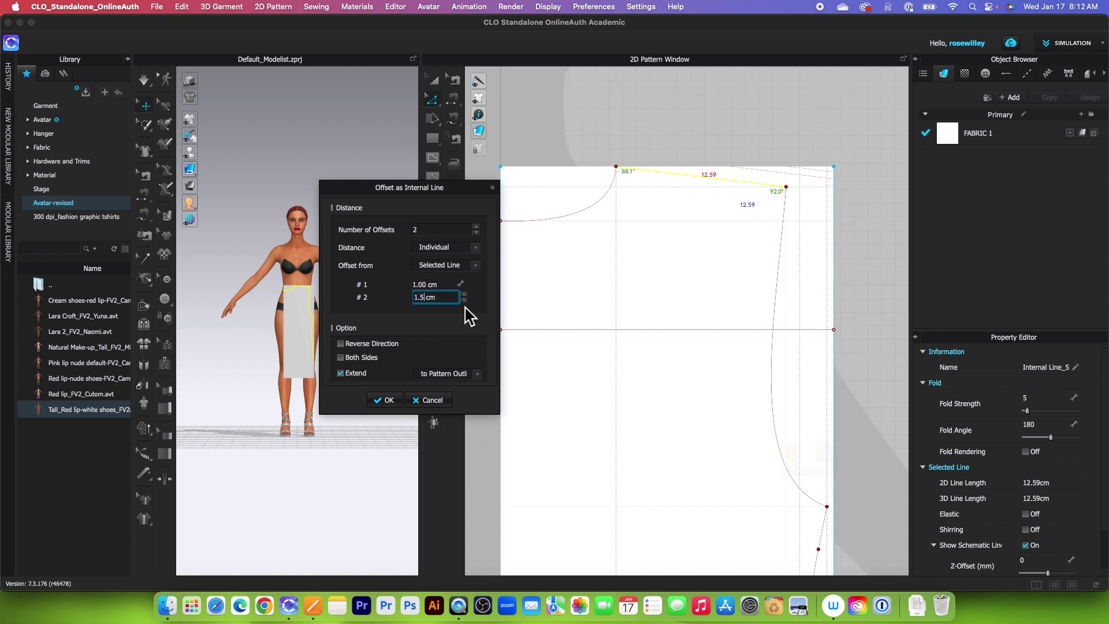
{"action": "left_click", "coordinate": [341, 345]}
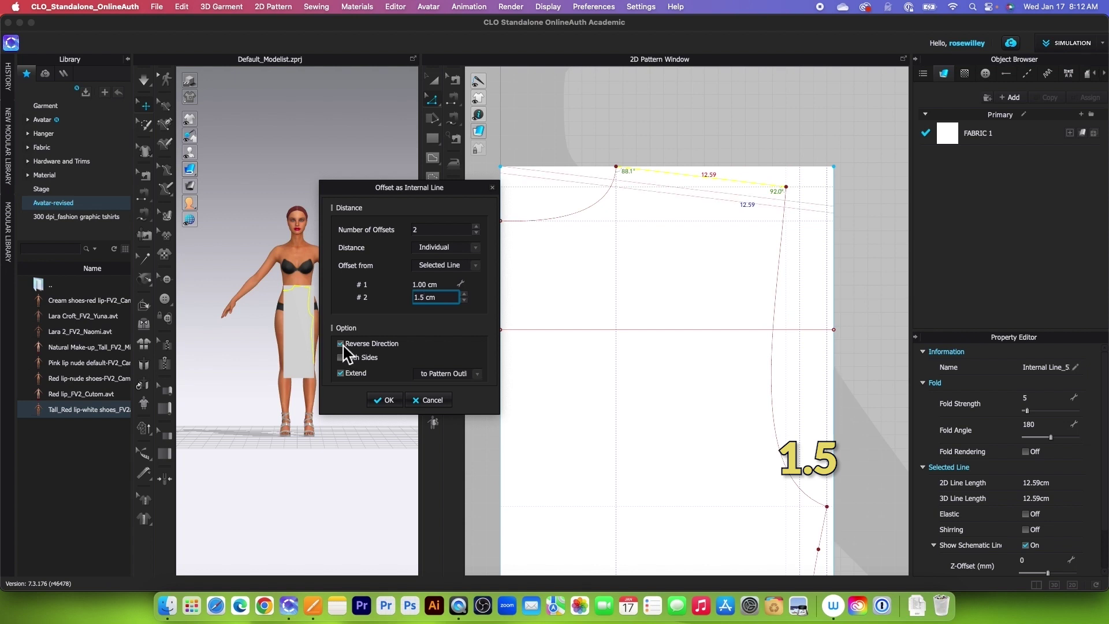
{"action": "left_click", "coordinate": [384, 400]}
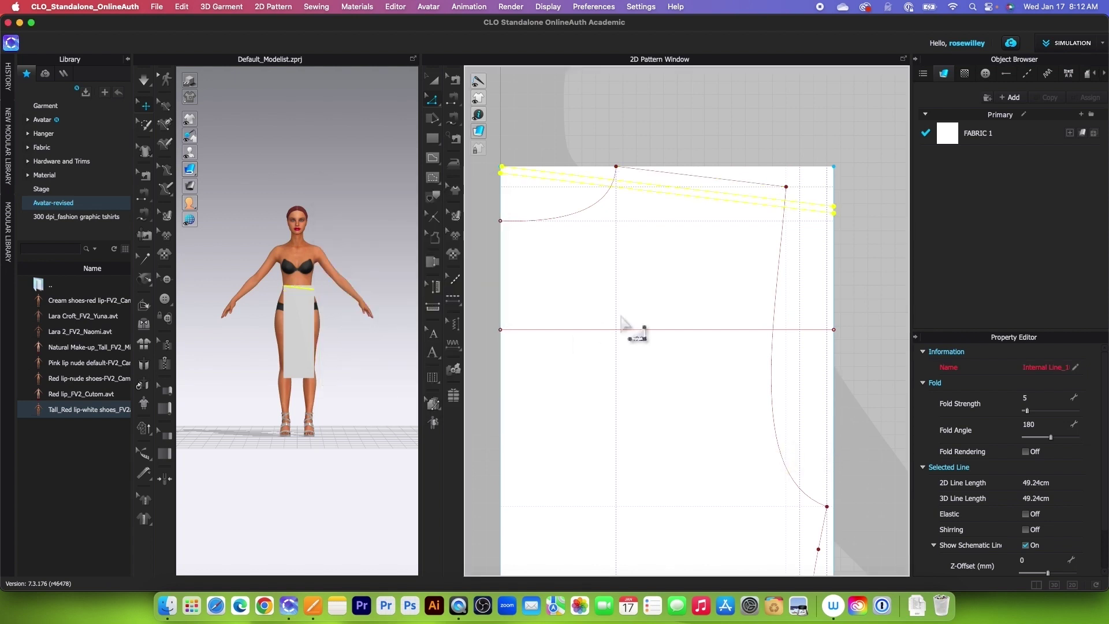
{"action": "scroll", "coordinate": [624, 324], "scroll_direction": "down", "scroll_amount": 2}
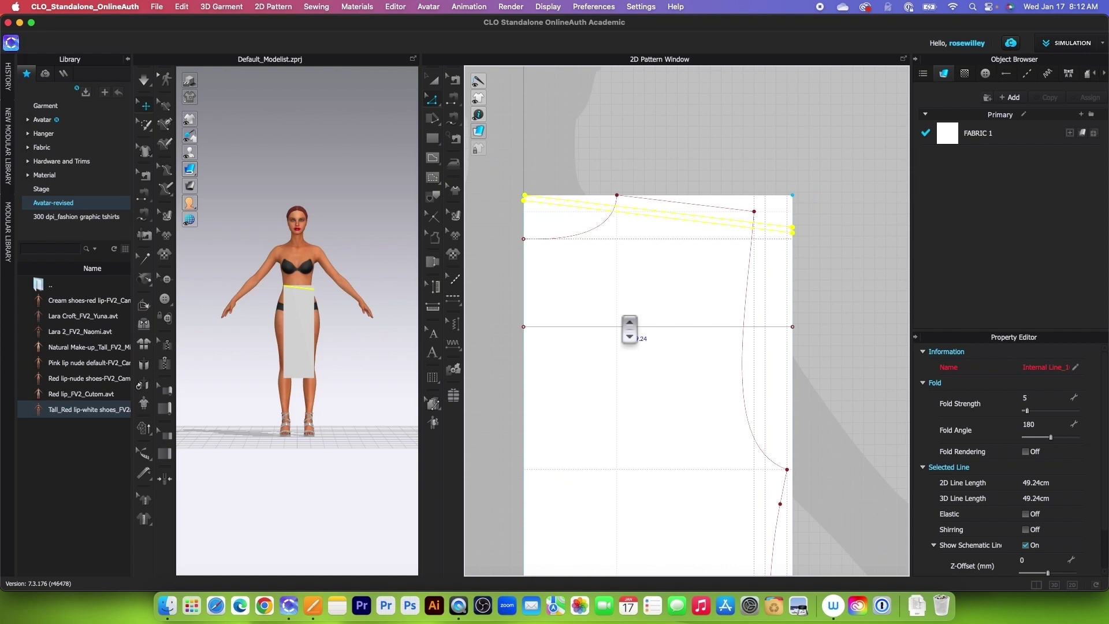
Step: Start a new internal line from the 12 cm guide to the shoulder intersection
{"action": "left_click", "coordinate": [432, 158]}
{"action": "scroll", "coordinate": [546, 323], "scroll_direction": "up", "scroll_amount": 2}
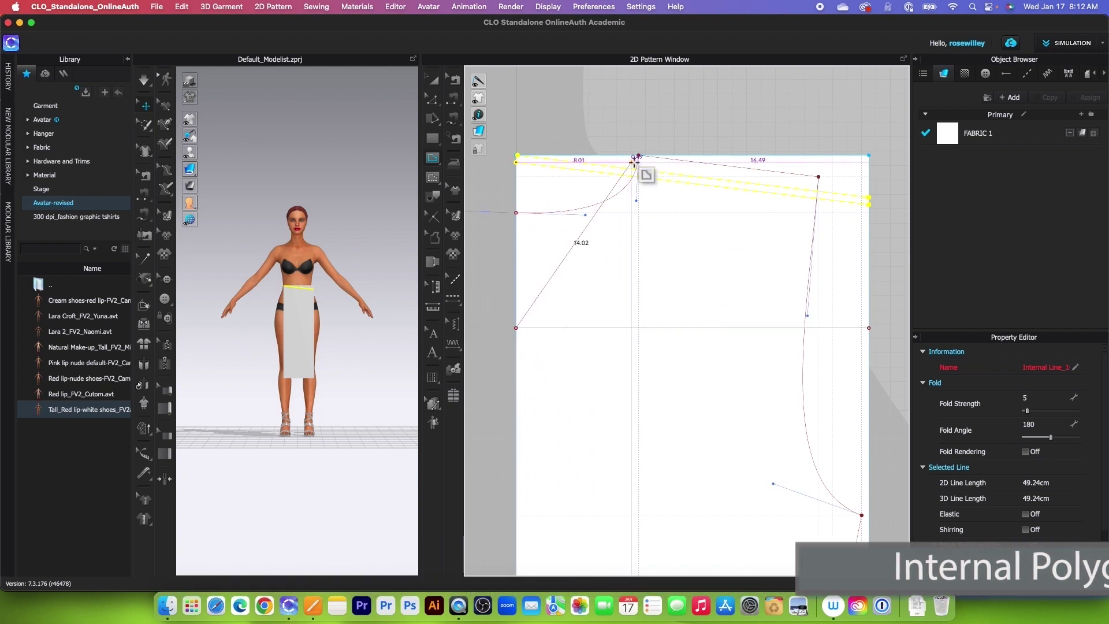
{"action": "scroll", "coordinate": [636, 166], "scroll_direction": "up", "scroll_amount": 5}
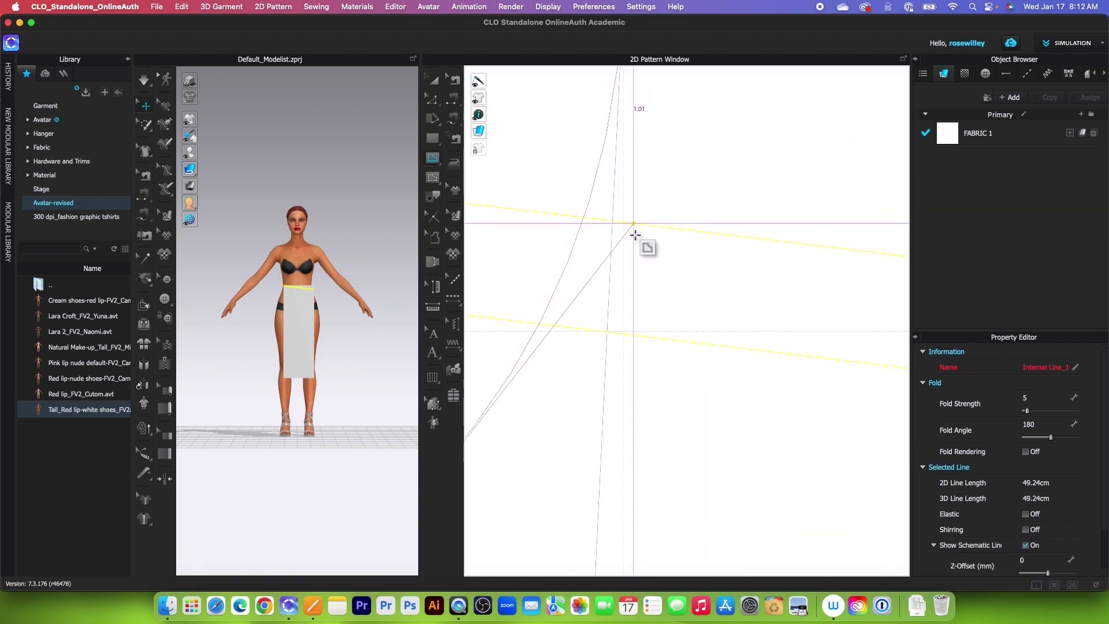
{"action": "scroll", "coordinate": [623, 223], "scroll_direction": "down", "scroll_amount": 5}
{"action": "scroll", "coordinate": [767, 267], "scroll_direction": "up", "scroll_amount": 4}
{"action": "scroll", "coordinate": [818, 246], "scroll_direction": "up", "scroll_amount": 5}
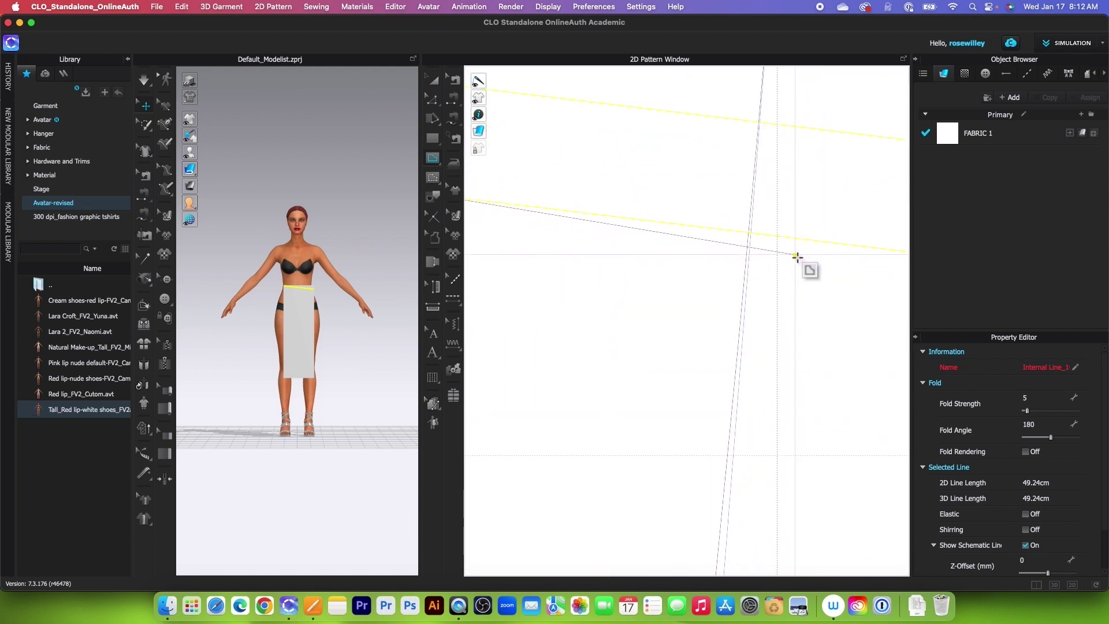
{"action": "left_click", "coordinate": [778, 238]}
Step: End the line at the underarm corner and bow its diagonal segment into a curve
{"action": "scroll", "coordinate": [778, 238], "scroll_direction": "down", "scroll_amount": 4}
{"action": "scroll", "coordinate": [774, 297], "scroll_direction": "up", "scroll_amount": 4}
{"action": "scroll", "coordinate": [778, 332], "scroll_direction": "up", "scroll_amount": 2}
{"action": "left_click", "coordinate": [818, 292]}
{"action": "scroll", "coordinate": [816, 312], "scroll_direction": "down", "scroll_amount": 3}
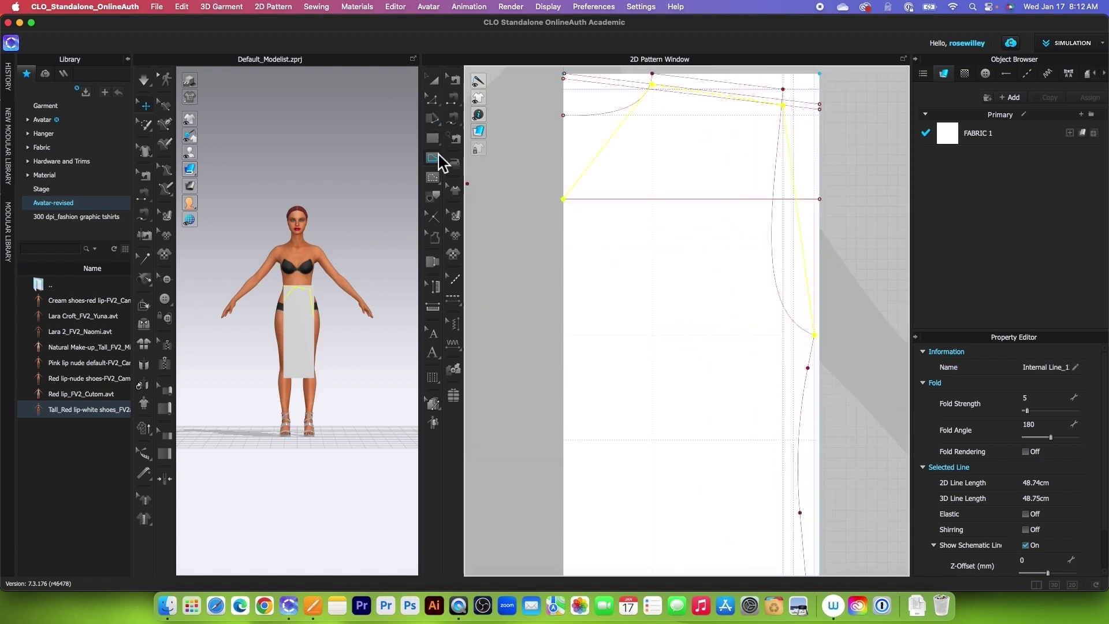
{"action": "left_click_drag", "start_coordinate": [438, 105], "coordinate": [517, 140]}
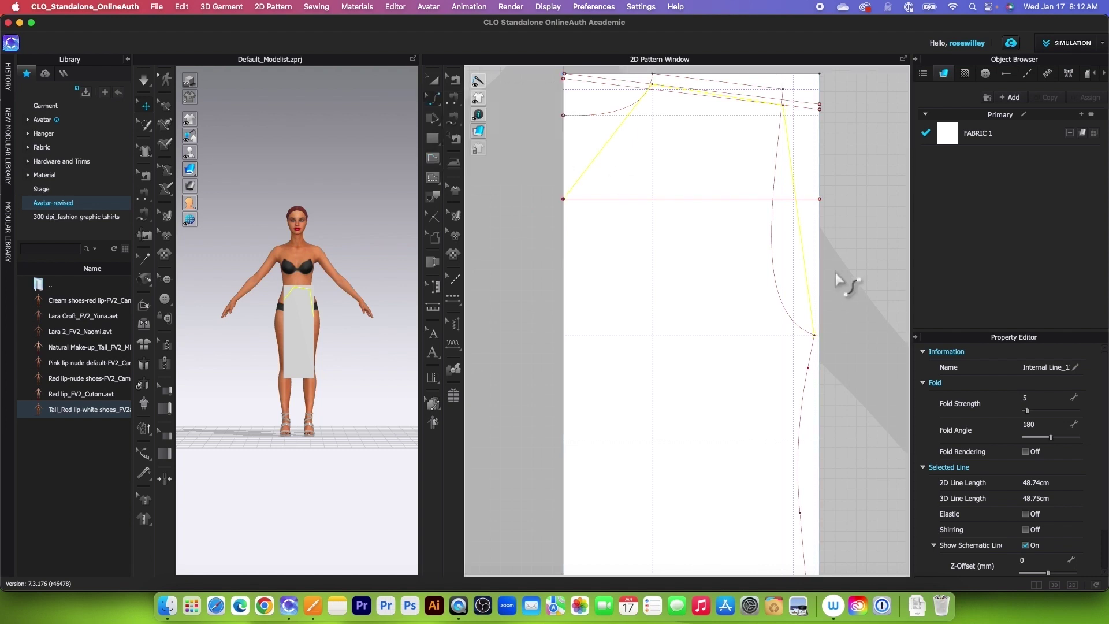
{"action": "left_click_drag", "start_coordinate": [810, 286], "coordinate": [769, 289]}
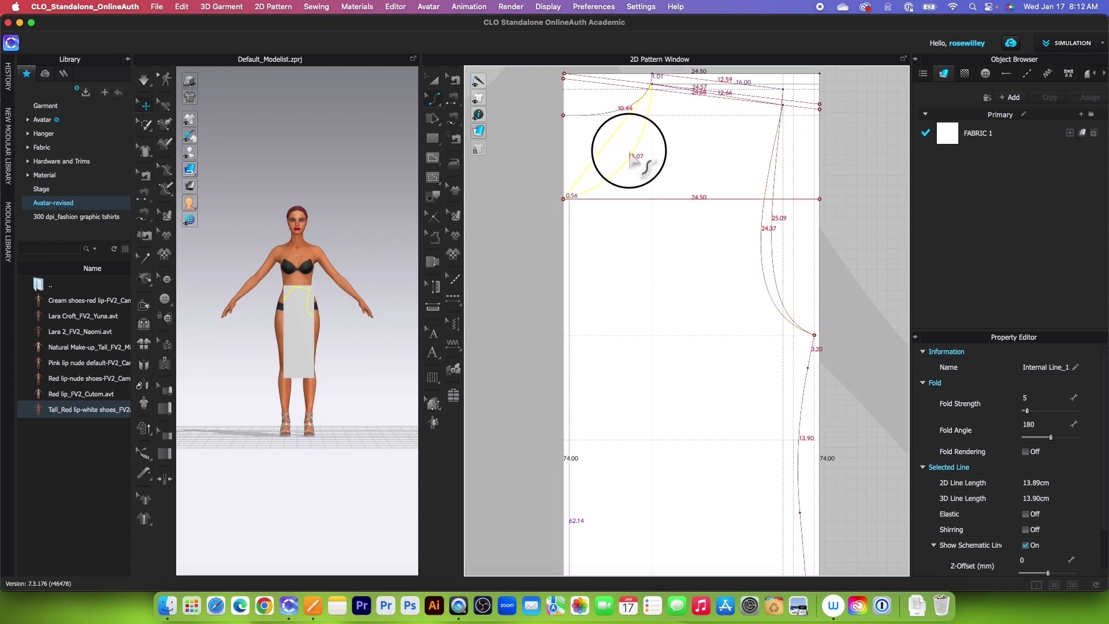